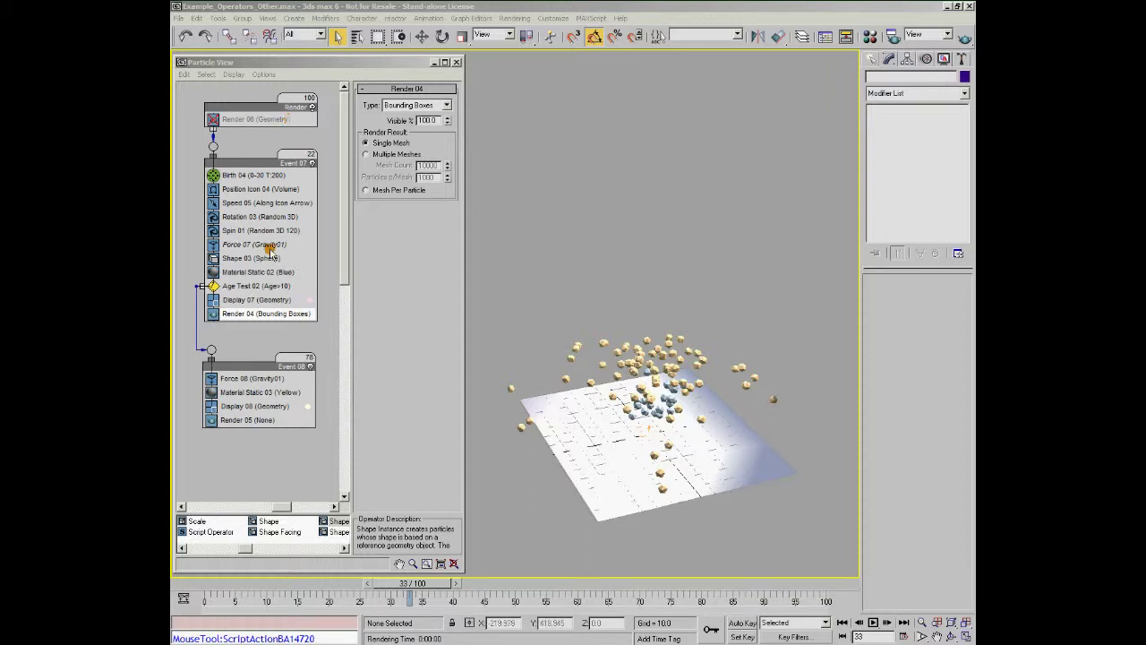
# Set the Render 04 operator's type to Geometry, render frame 33, and close the rendered image
pyautogui.click(242, 305)
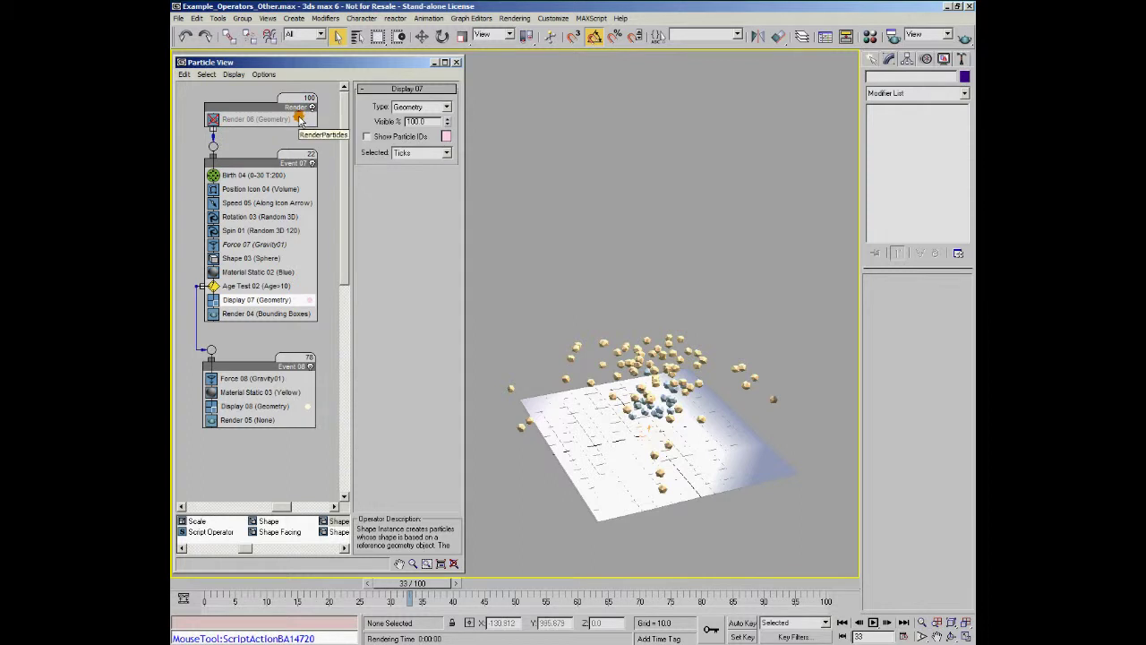
pyautogui.click(261, 314)
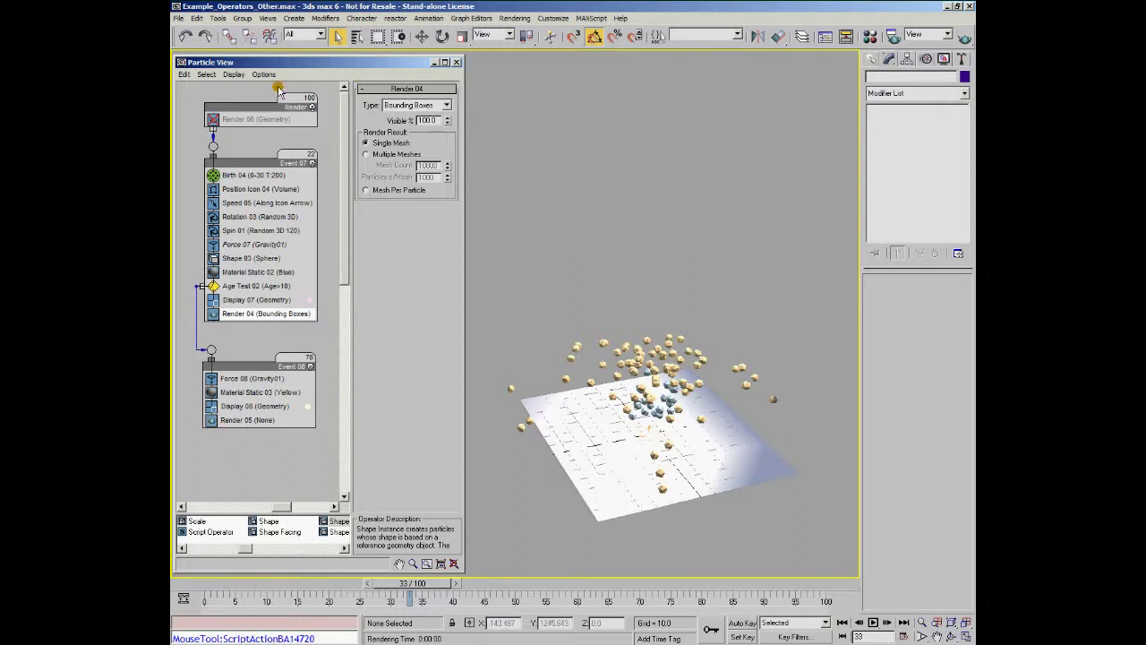
pyautogui.click(446, 105)
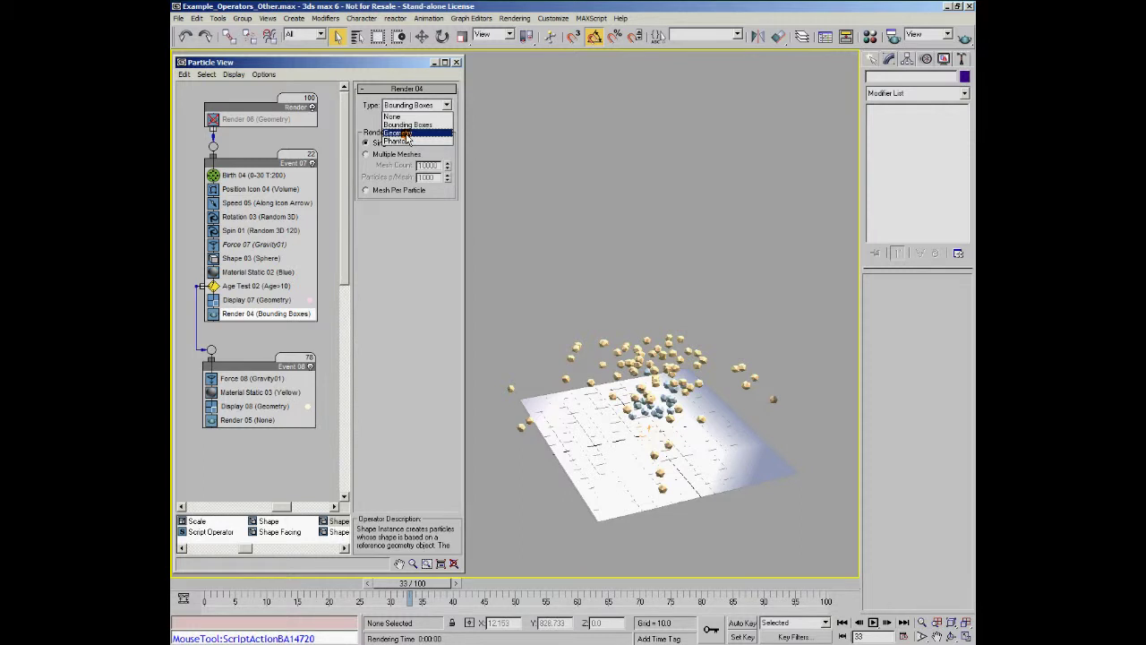
pyautogui.click(401, 133)
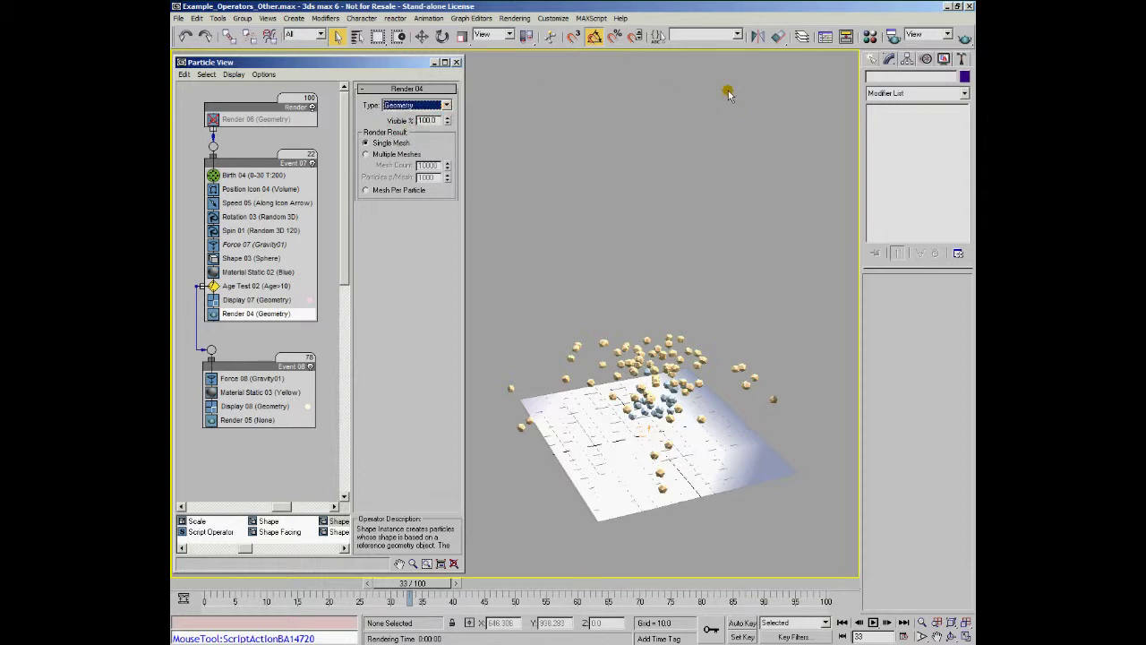
pyautogui.click(965, 36)
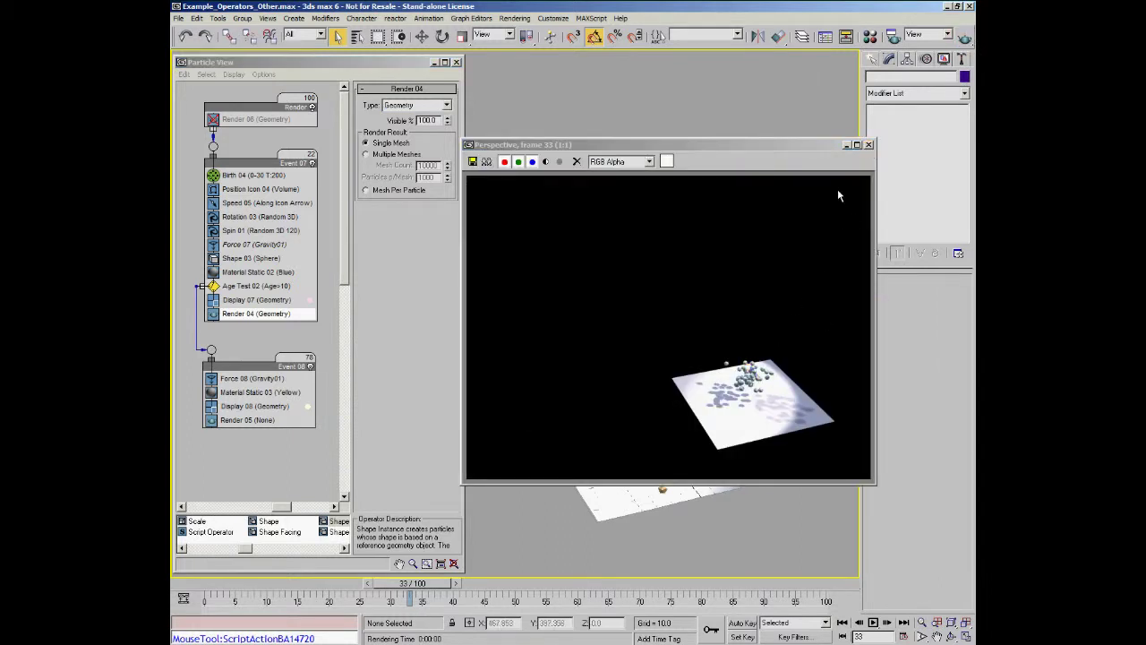
pyautogui.click(867, 144)
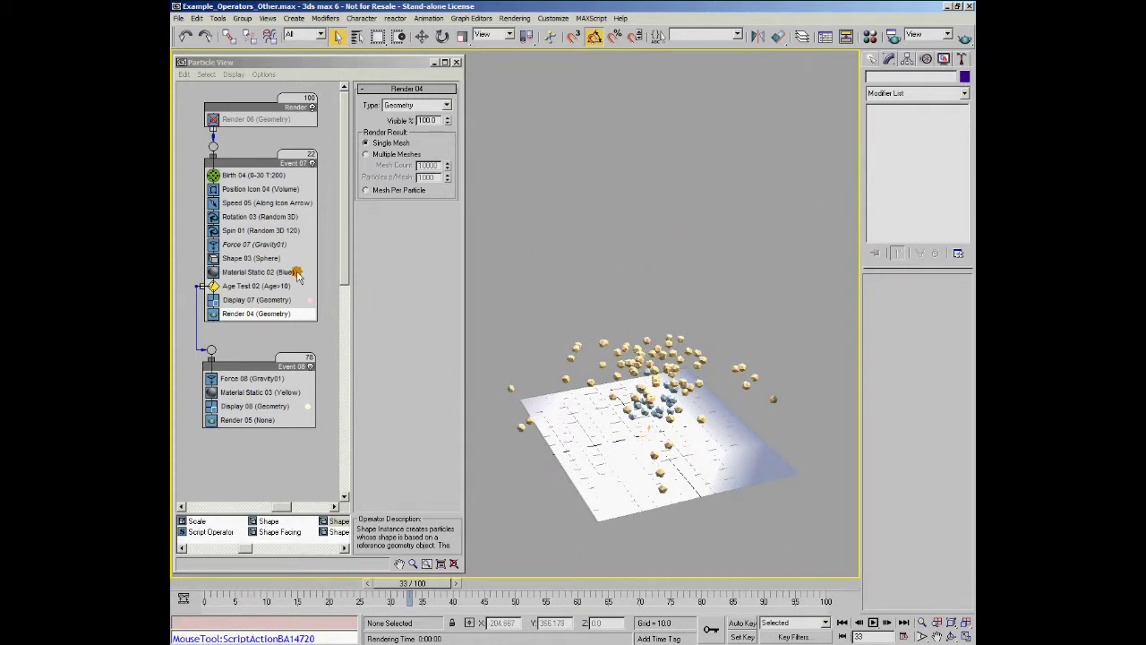
# Set the Shape 03 sphere size to 5.46, render the perspective view, and close the rendered image
pyautogui.click(240, 258)
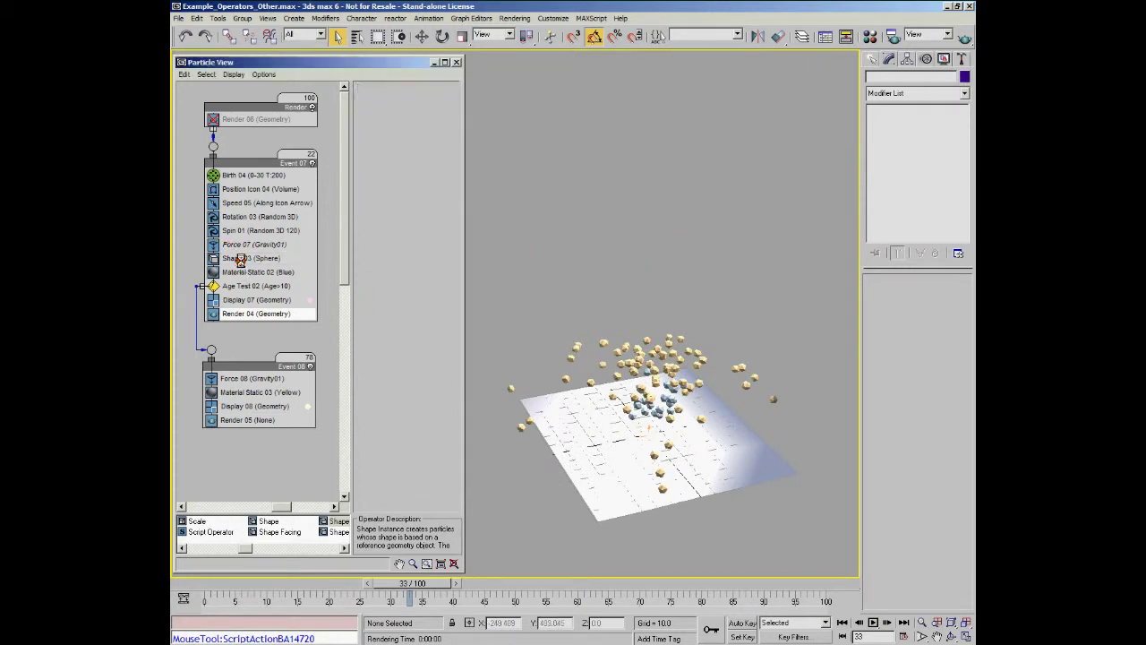
pyautogui.moveTo(449, 118); pyautogui.dragTo(450, 104)
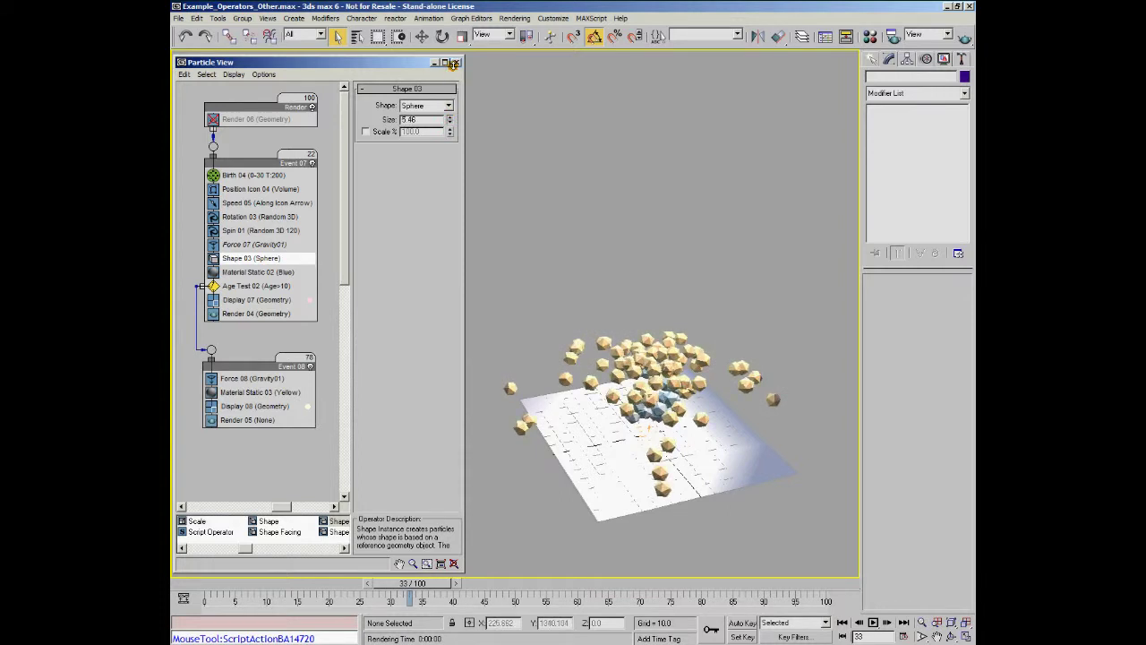
pyautogui.click(965, 36)
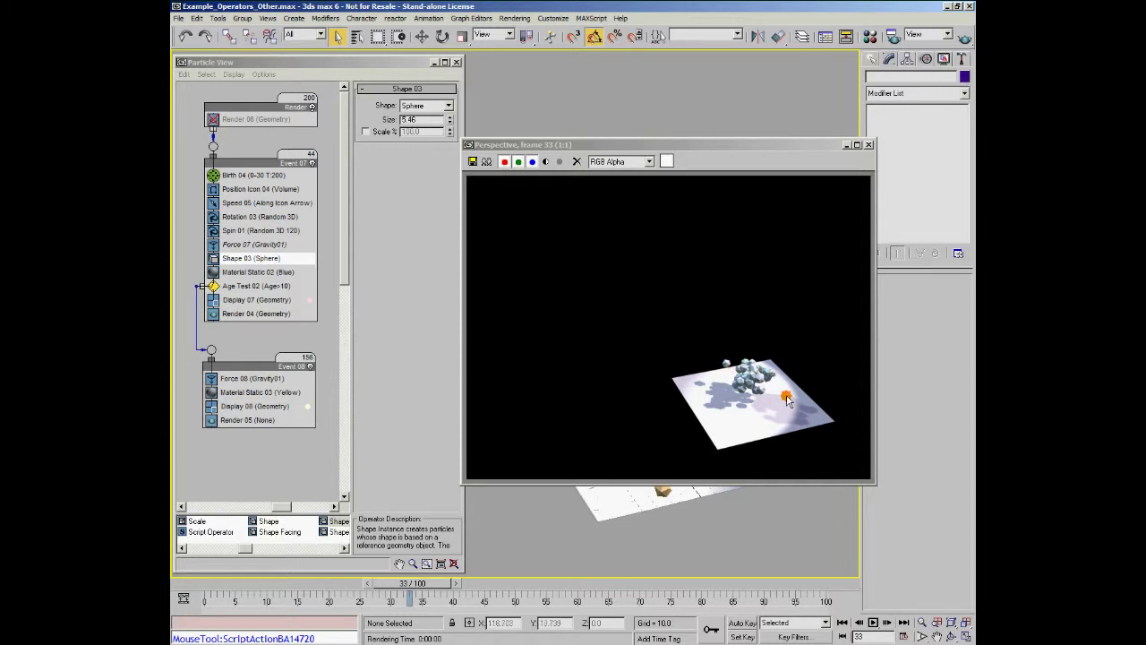
pyautogui.click(867, 145)
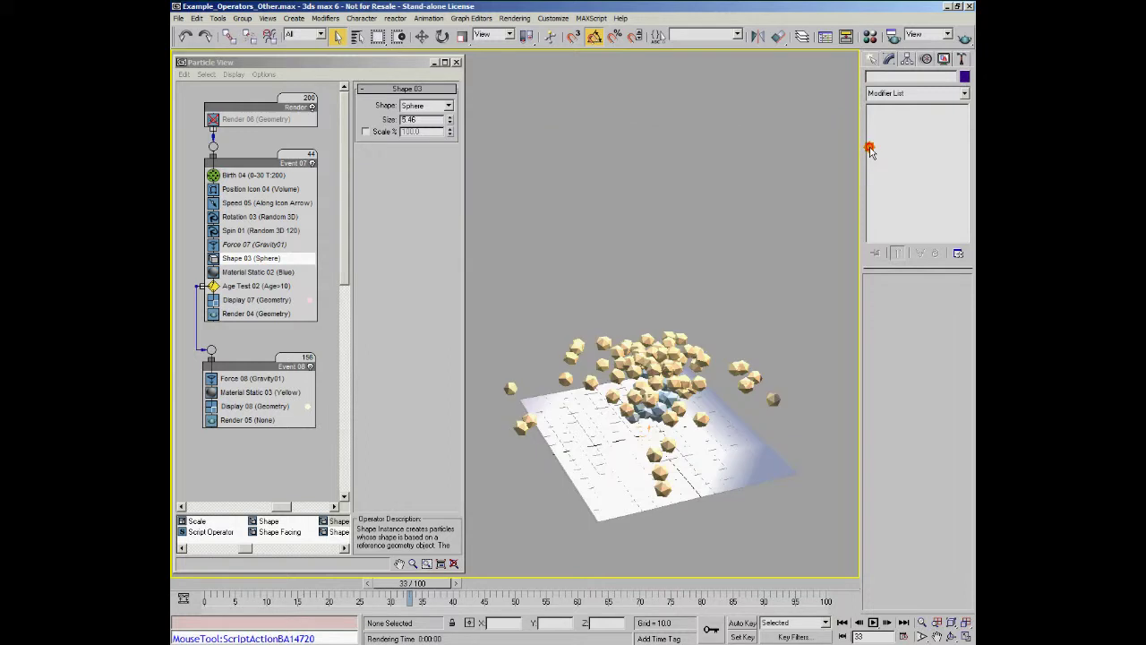
# Change the Render 04 operator's type to Bounding Boxes and render frame 33
pyautogui.click(242, 313)
pyautogui.click(445, 105)
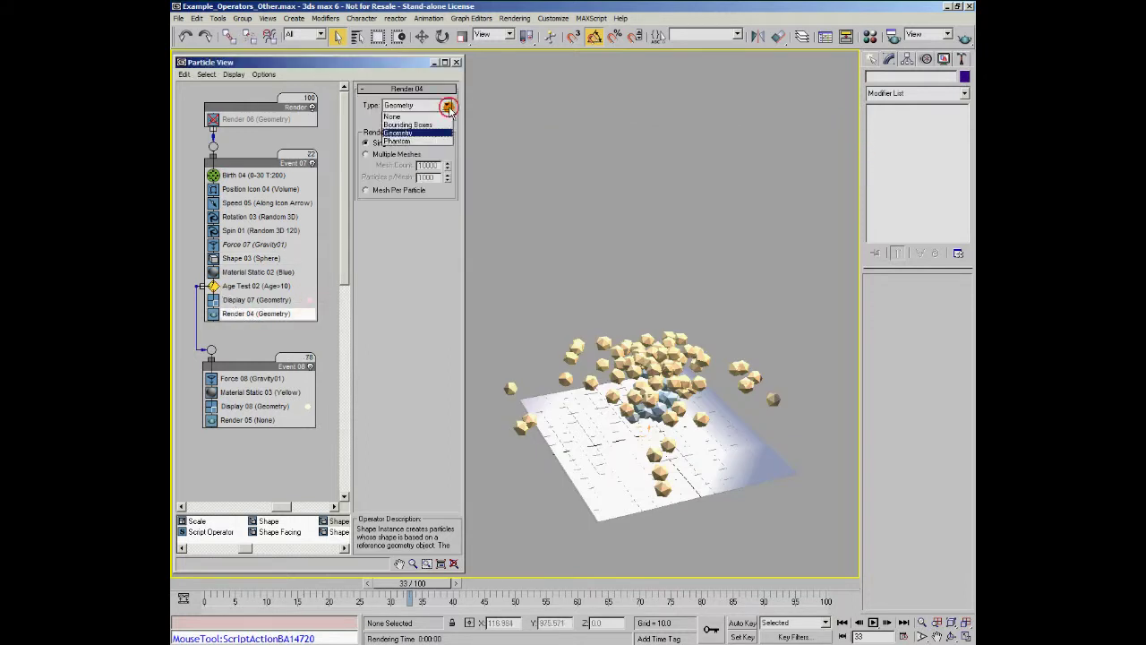
pyautogui.click(427, 122)
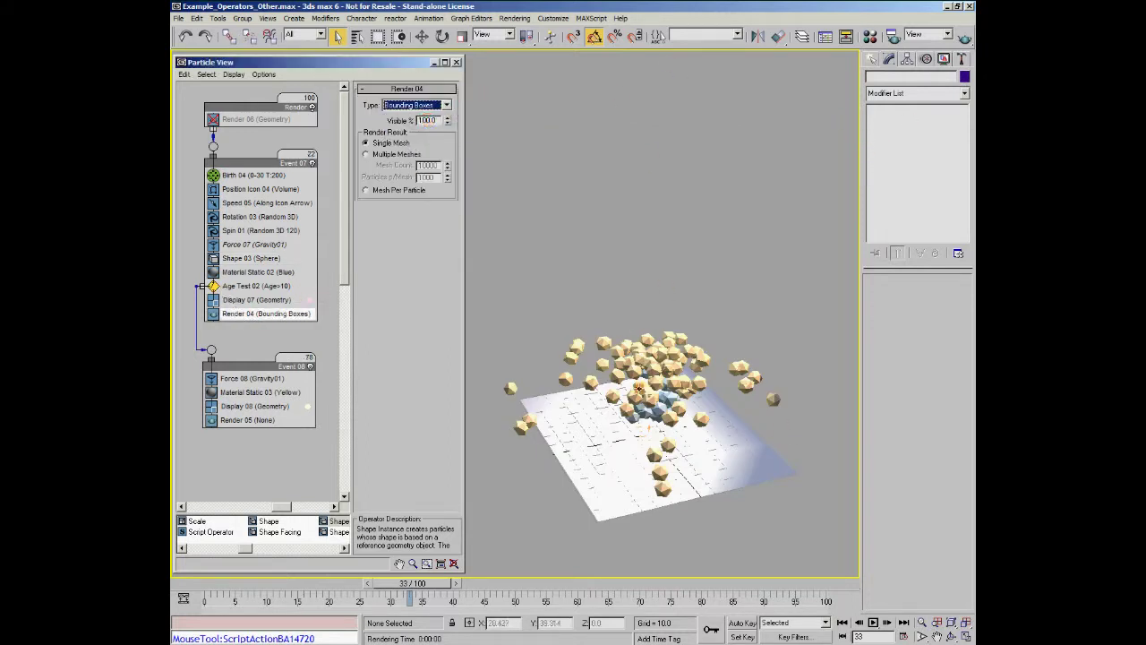
pyautogui.click(934, 37)
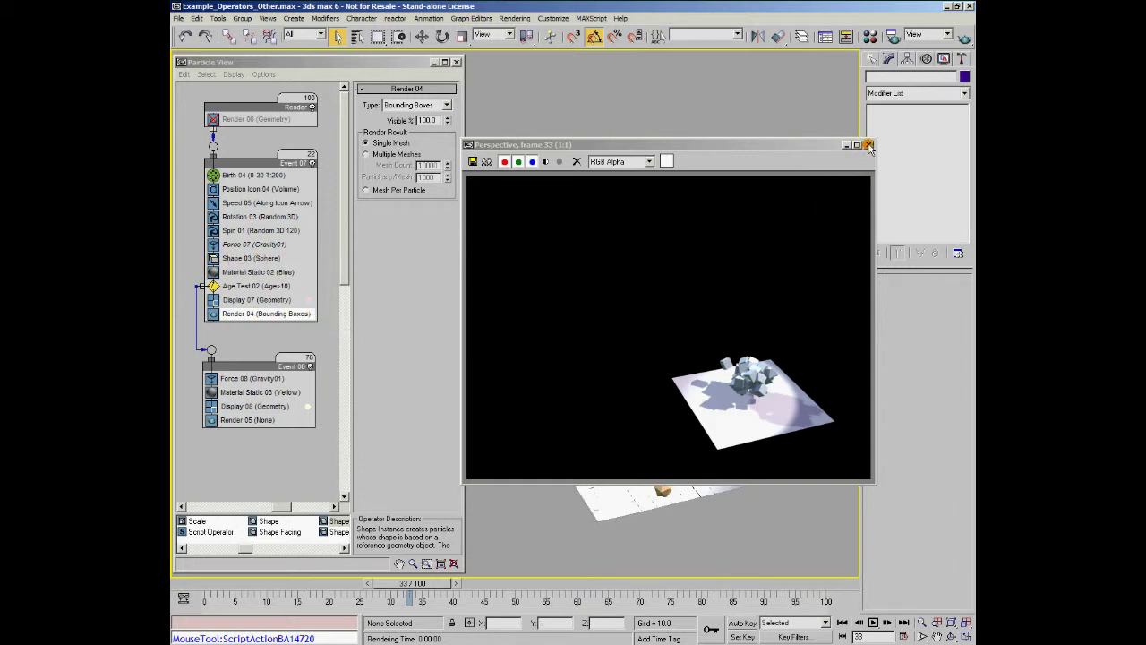
# Change the Render 04 operator's type to None and render frame 33
pyautogui.click(445, 105)
pyautogui.click(437, 117)
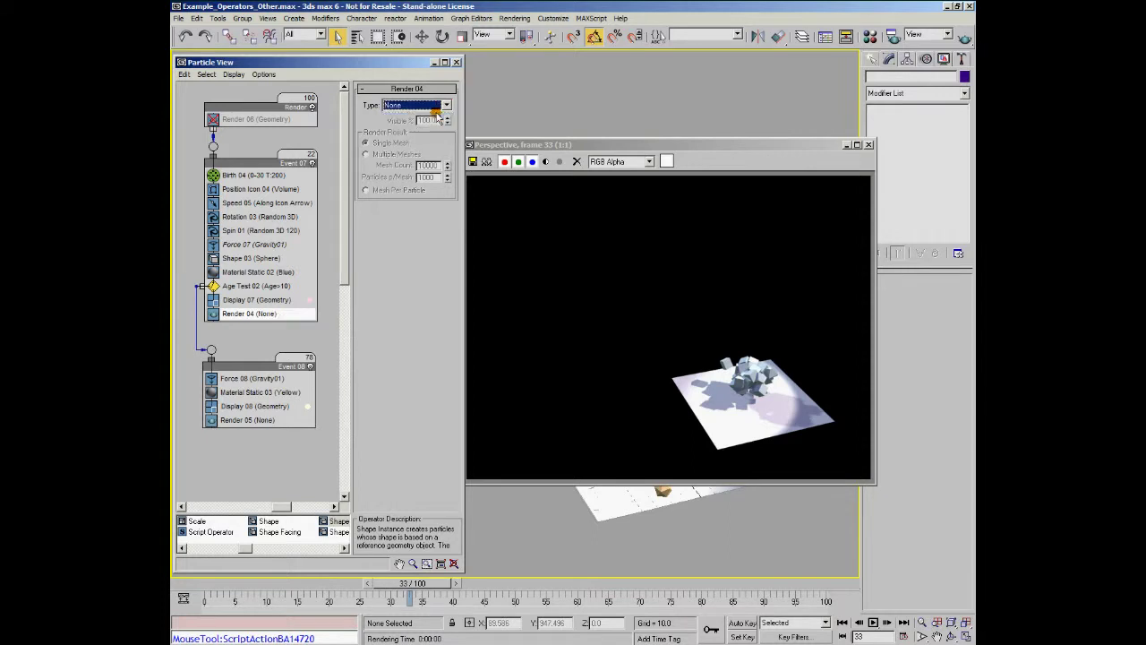
pyautogui.click(965, 38)
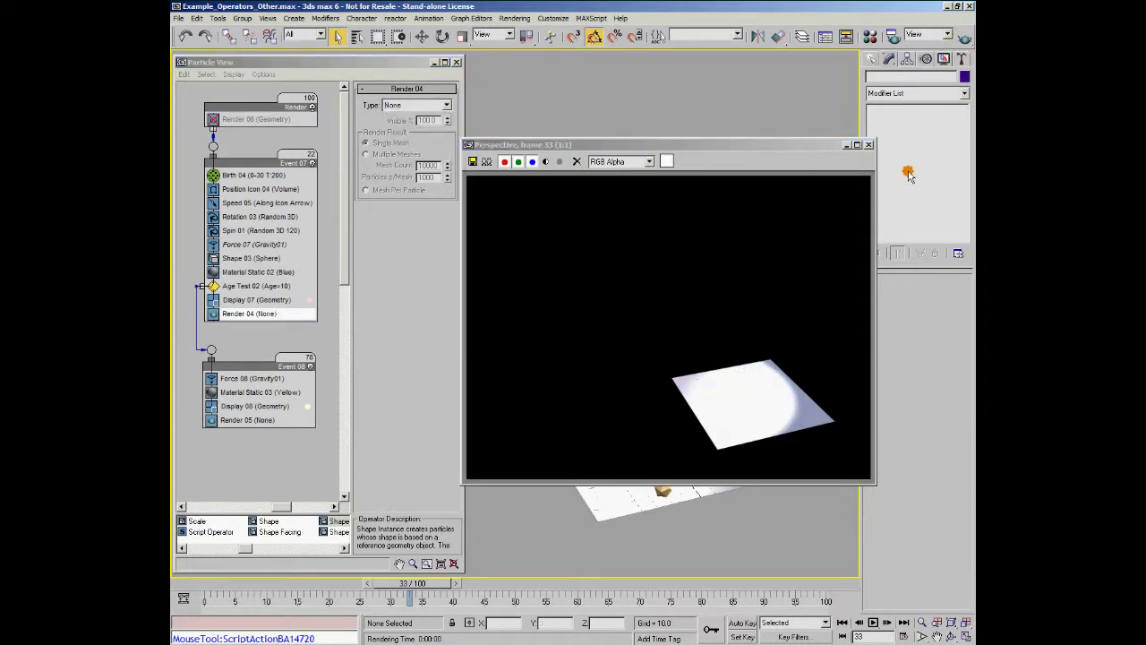
# Change the Render 04 operator's type to Phantom and render frame 33
pyautogui.click(445, 105)
pyautogui.click(416, 141)
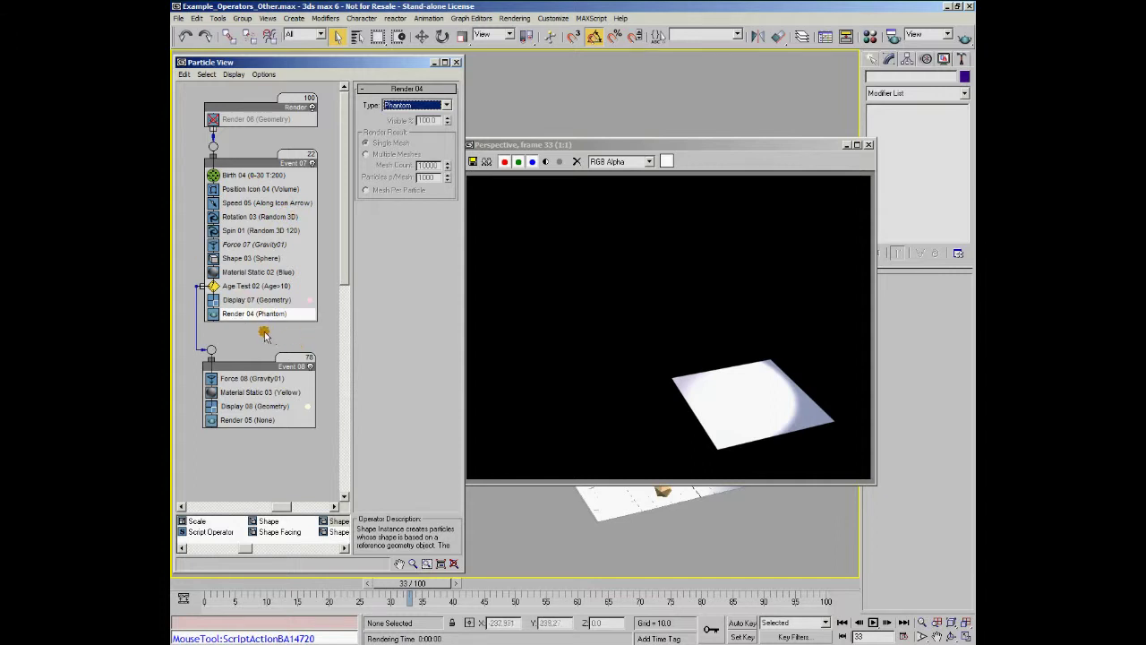
pyautogui.click(963, 36)
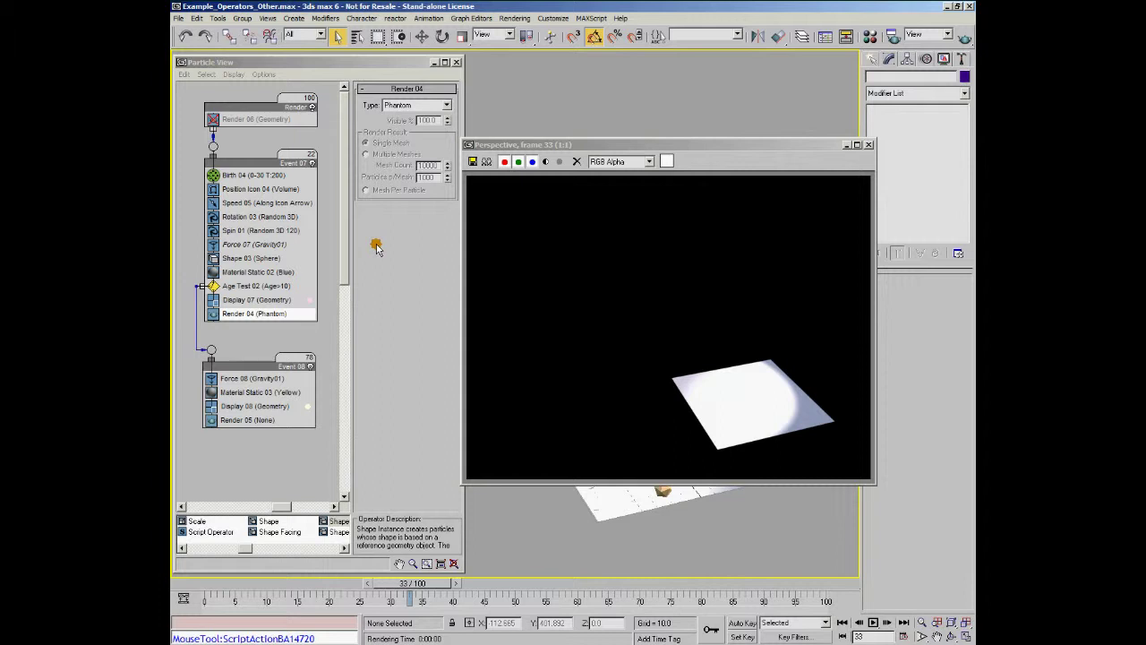
# Set the Render 04 operator's type back to Bounding Boxes and close the rendered image
pyautogui.click(446, 105)
pyautogui.click(427, 125)
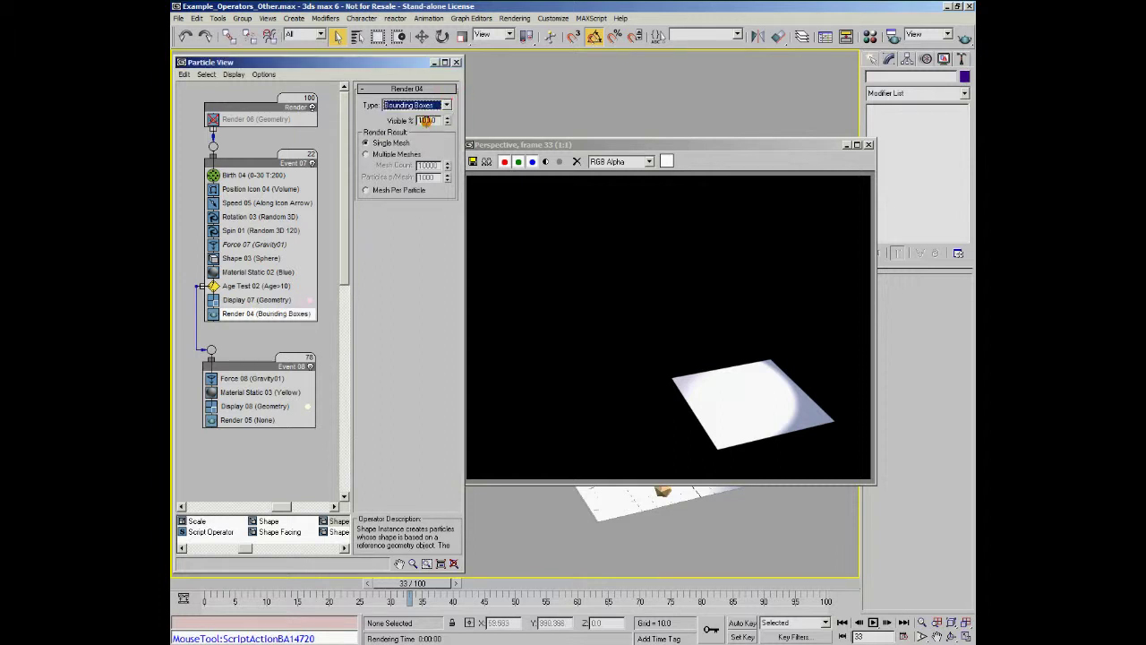
pyautogui.click(871, 145)
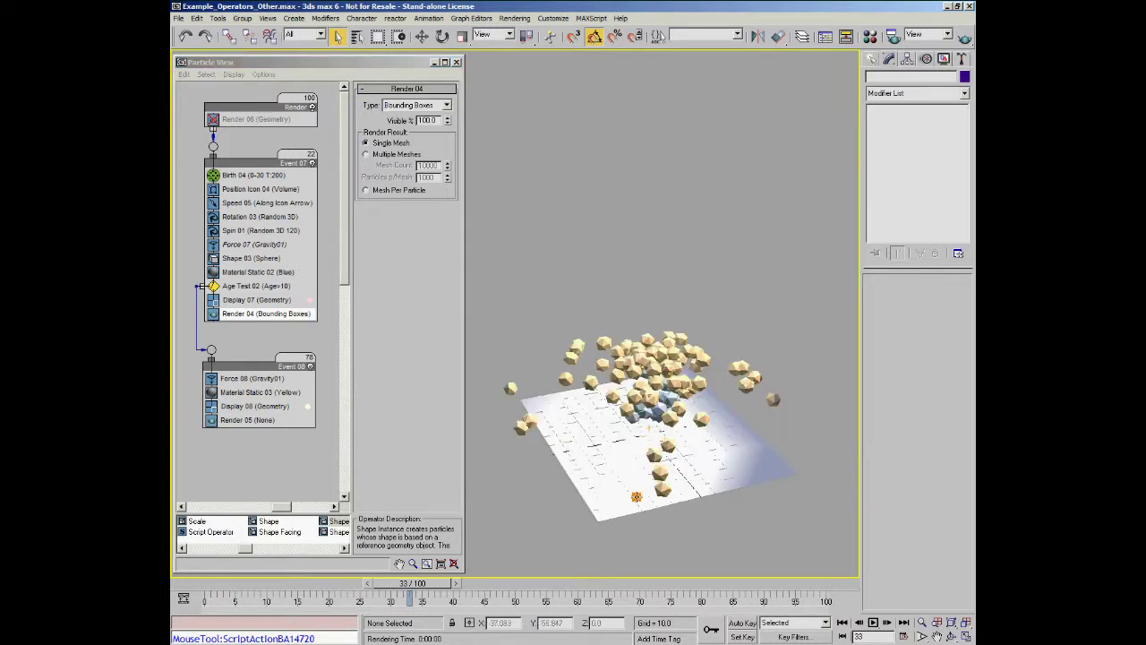
# Go to frame 15 and set the Speed 05 operator's speed to 306.18
pyautogui.moveTo(234, 587); pyautogui.dragTo(299, 583)
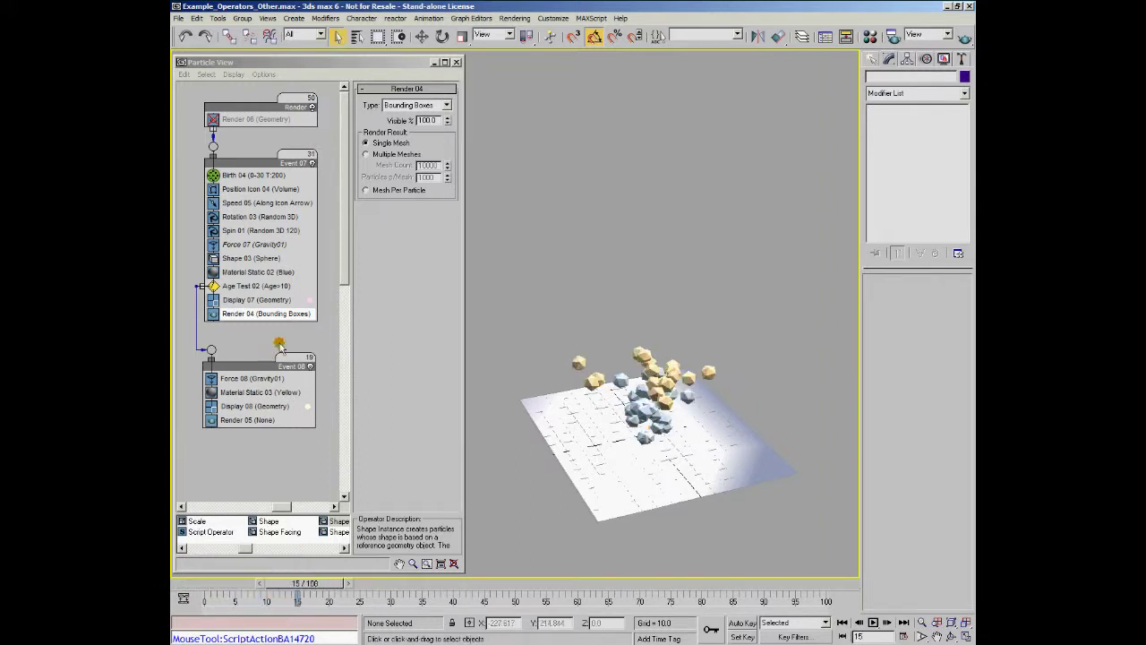
pyautogui.click(251, 203)
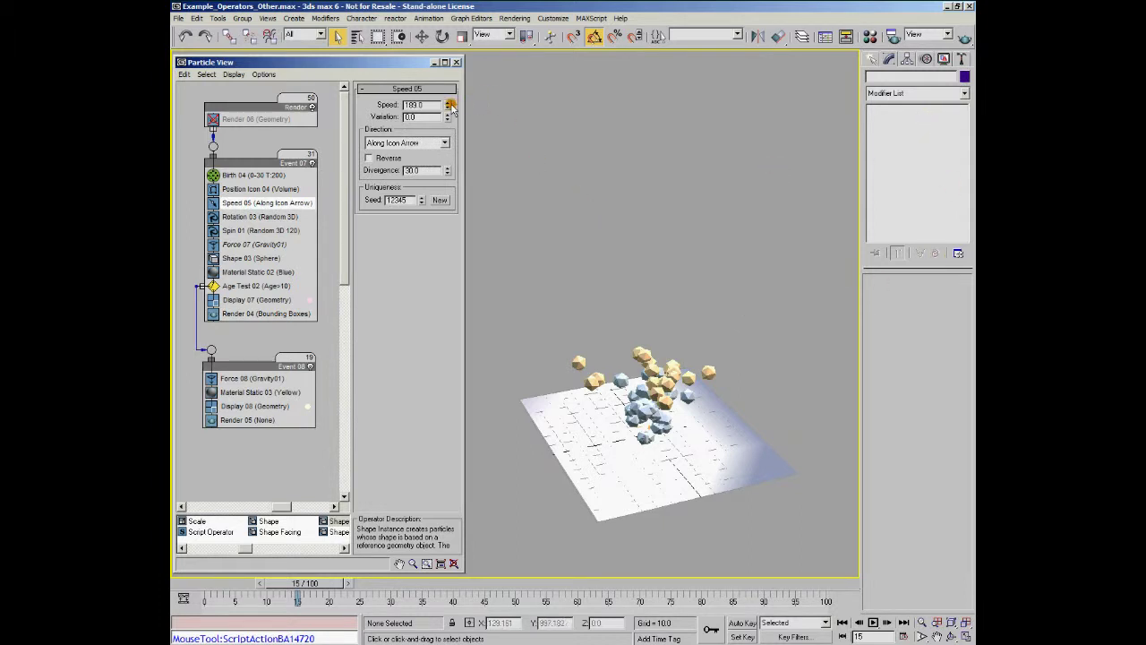
pyautogui.moveTo(448, 106); pyautogui.dragTo(452, 61)
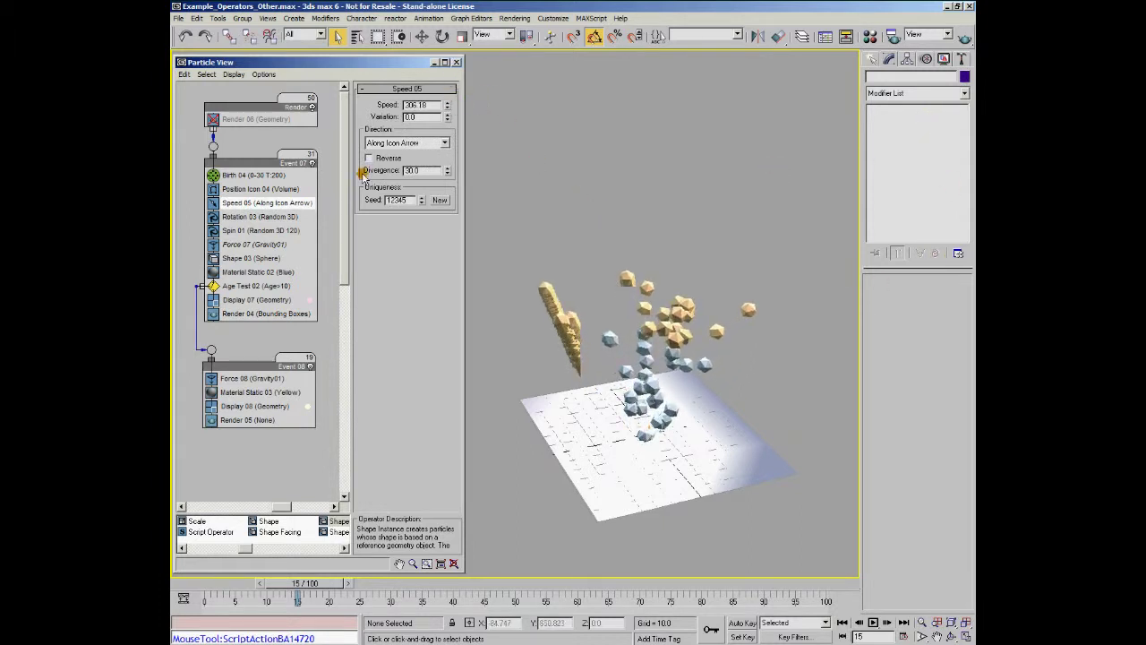
# Set the Force 07 gravity influence to 1539% and go to frame 12
pyautogui.click(238, 244)
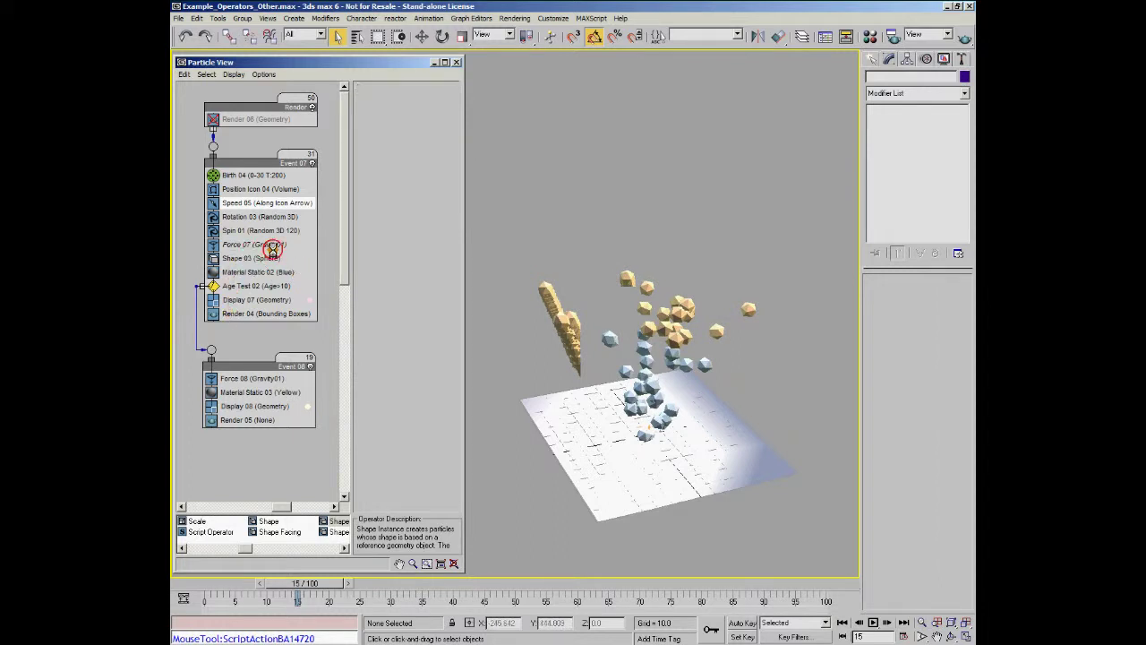
pyautogui.moveTo(445, 211); pyautogui.dragTo(462, 510)
pyautogui.moveTo(209, 582); pyautogui.dragTo(276, 598)
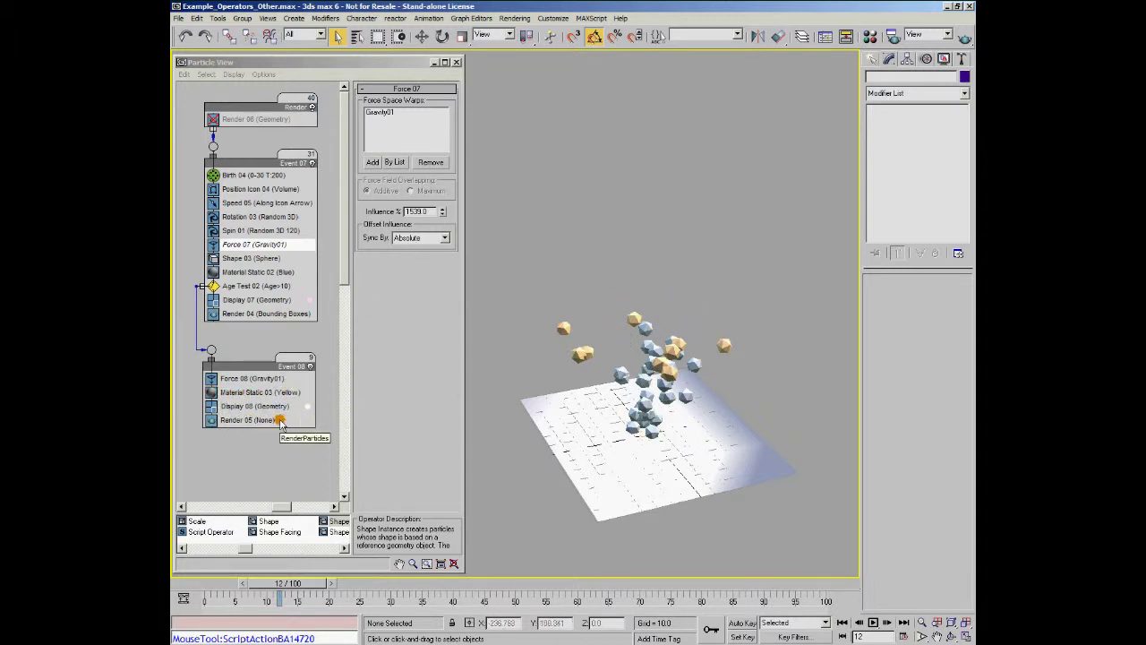
# Inspect the Render 05 operator's settings, render frame 12 to check which event's particles appear, and close the image
pyautogui.click(224, 420)
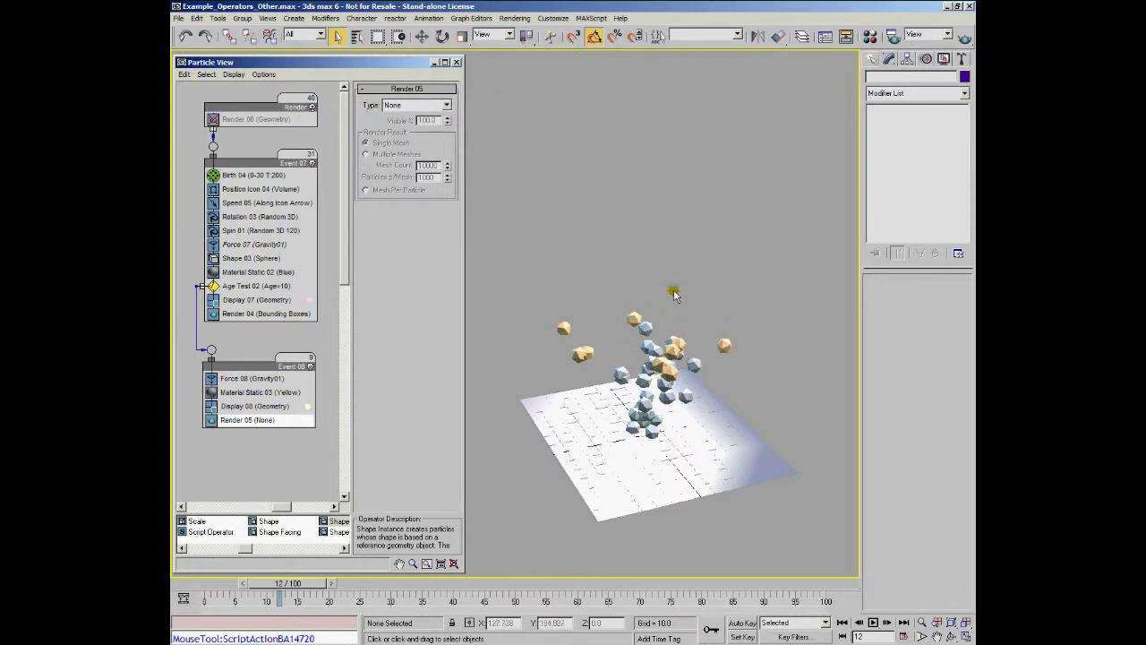
pyautogui.click(964, 38)
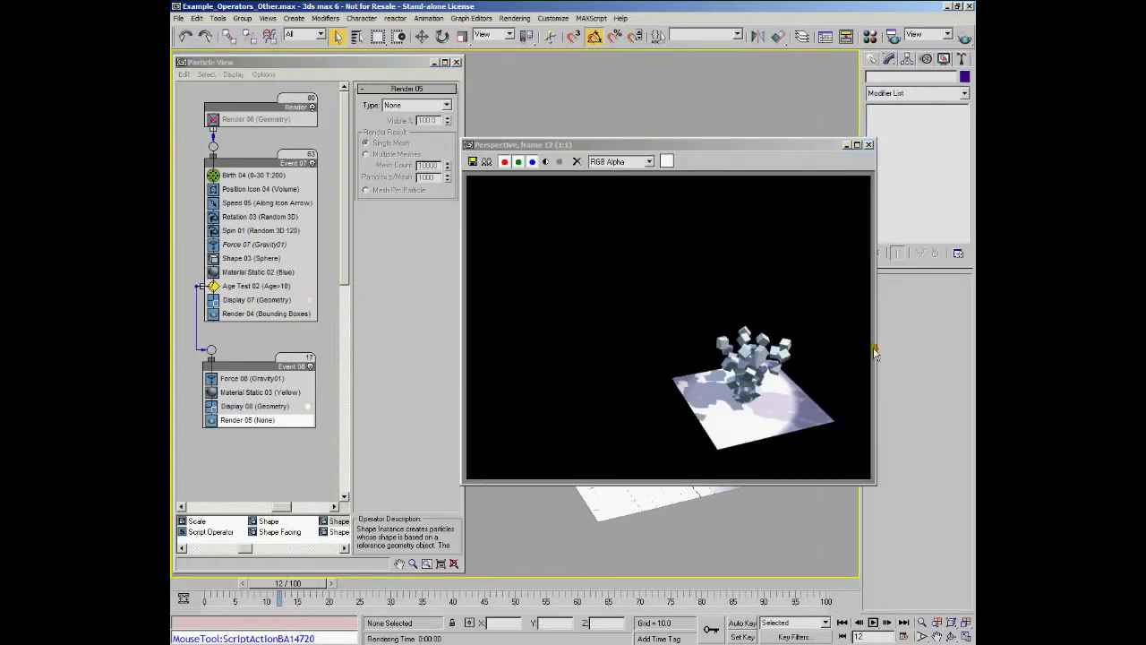
pyautogui.click(868, 145)
# Set the Render 04 operator's type in Event 07 to Geometry
pyautogui.click(259, 313)
pyautogui.click(446, 105)
pyautogui.click(412, 126)
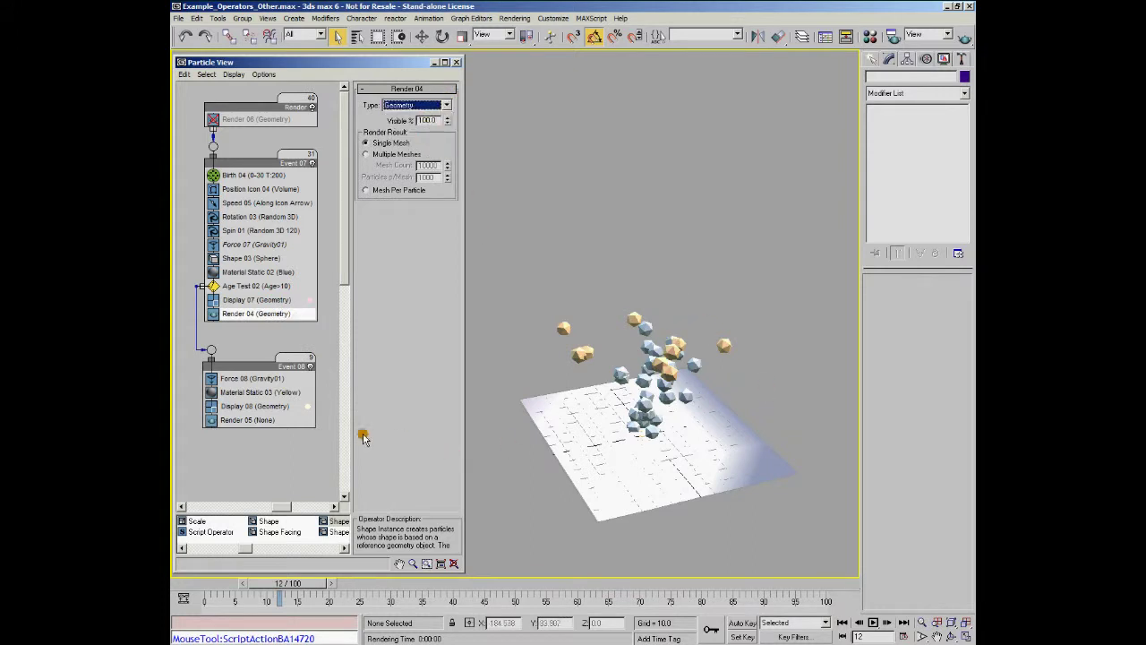
# Set the Render 05 operator's type in Event 08 to Geometry, render frame 12, and close the rendered image
pyautogui.click(248, 420)
pyautogui.click(447, 104)
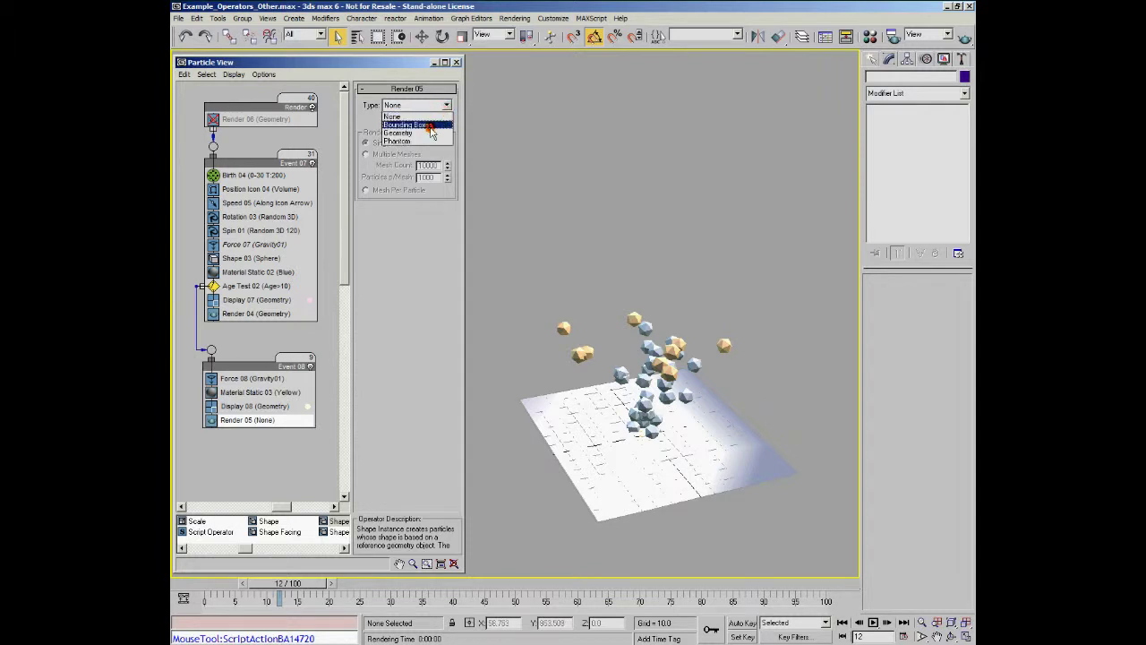
pyautogui.click(421, 126)
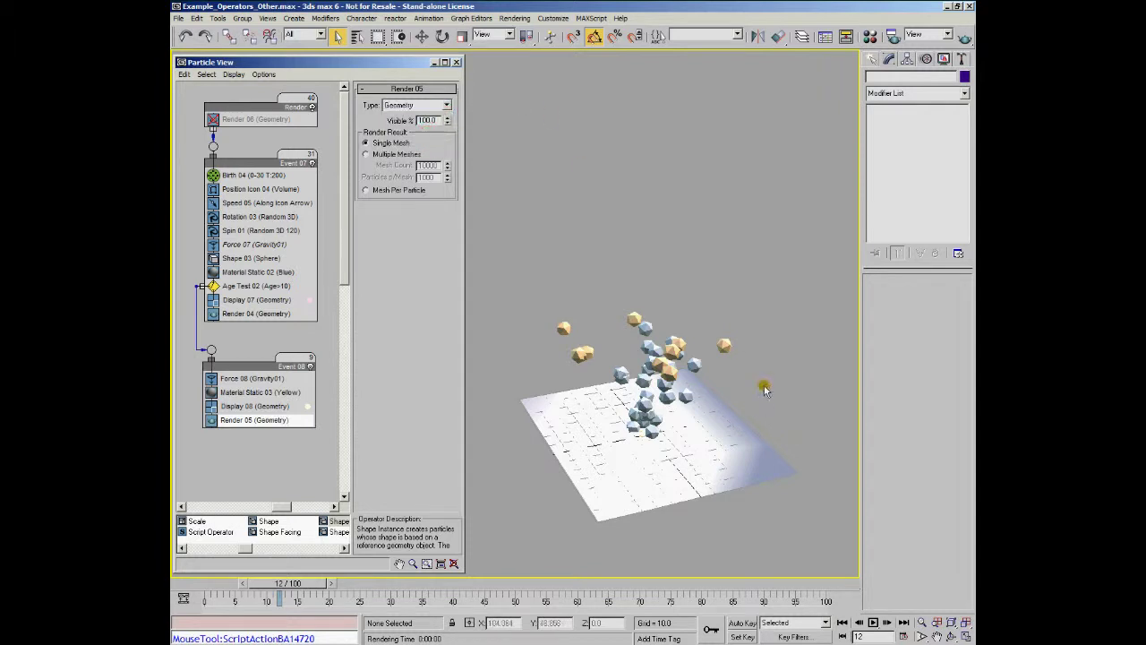
pyautogui.click(963, 37)
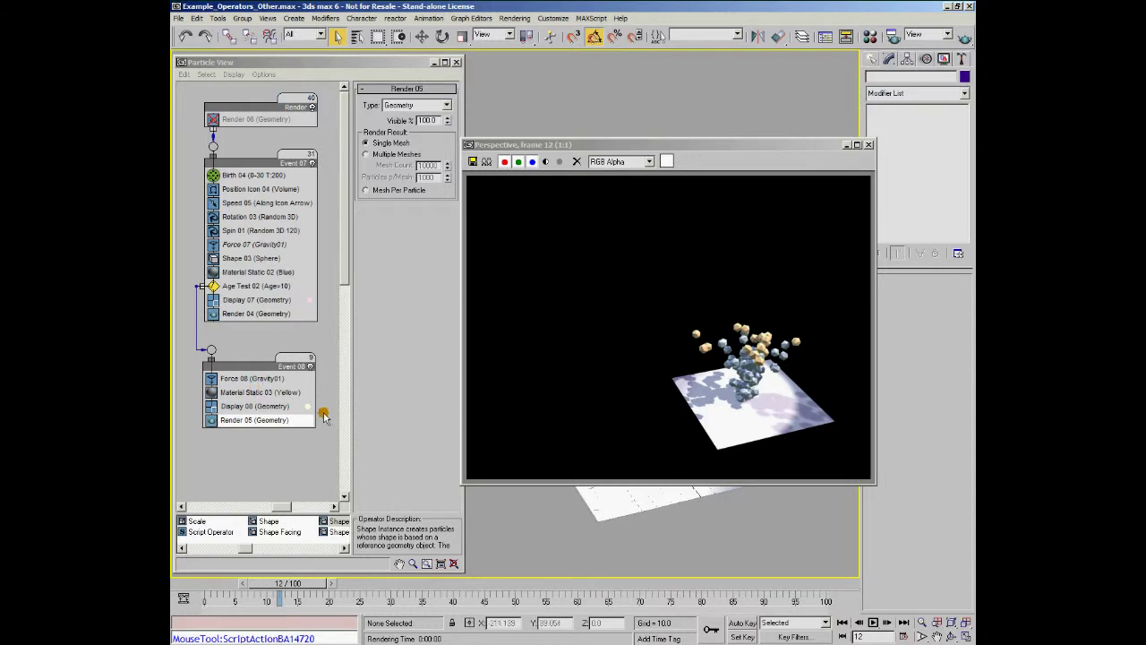
pyautogui.click(869, 146)
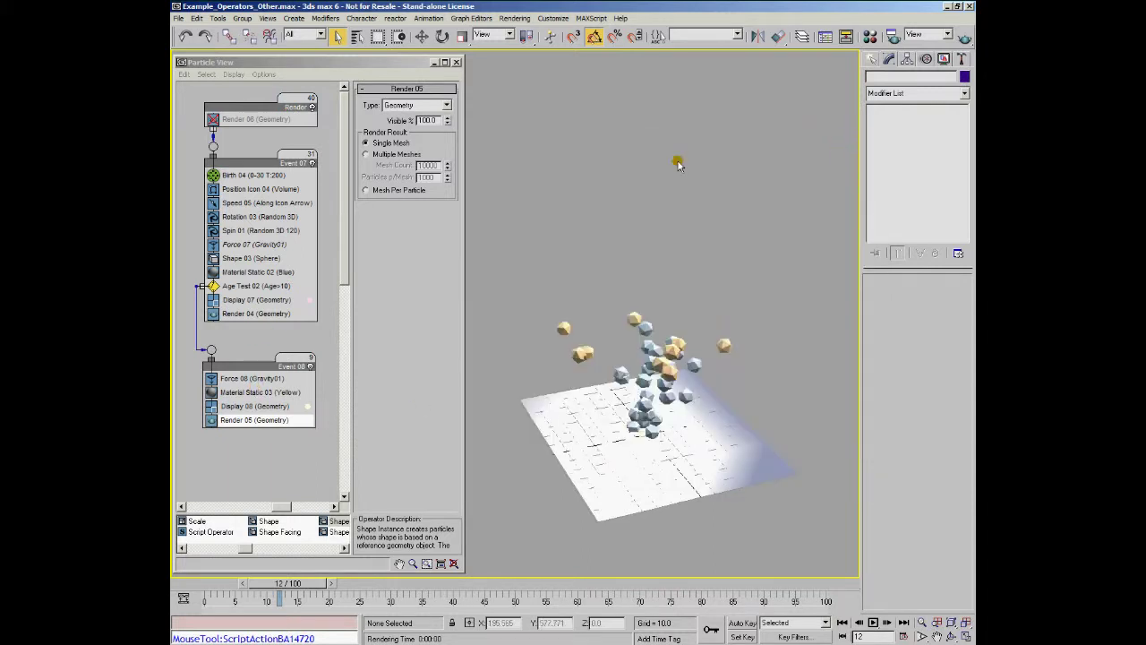
# Enable the global Render 06 operator, set Render 05's type to None, and render frame 12
pyautogui.click(213, 120)
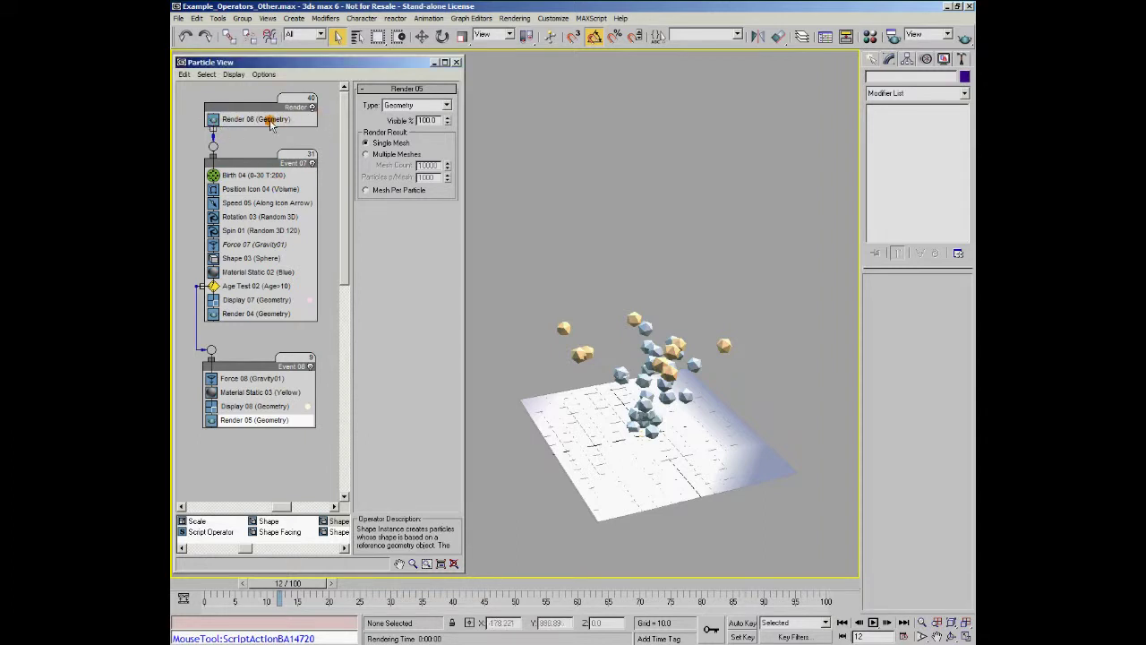
pyautogui.click(446, 106)
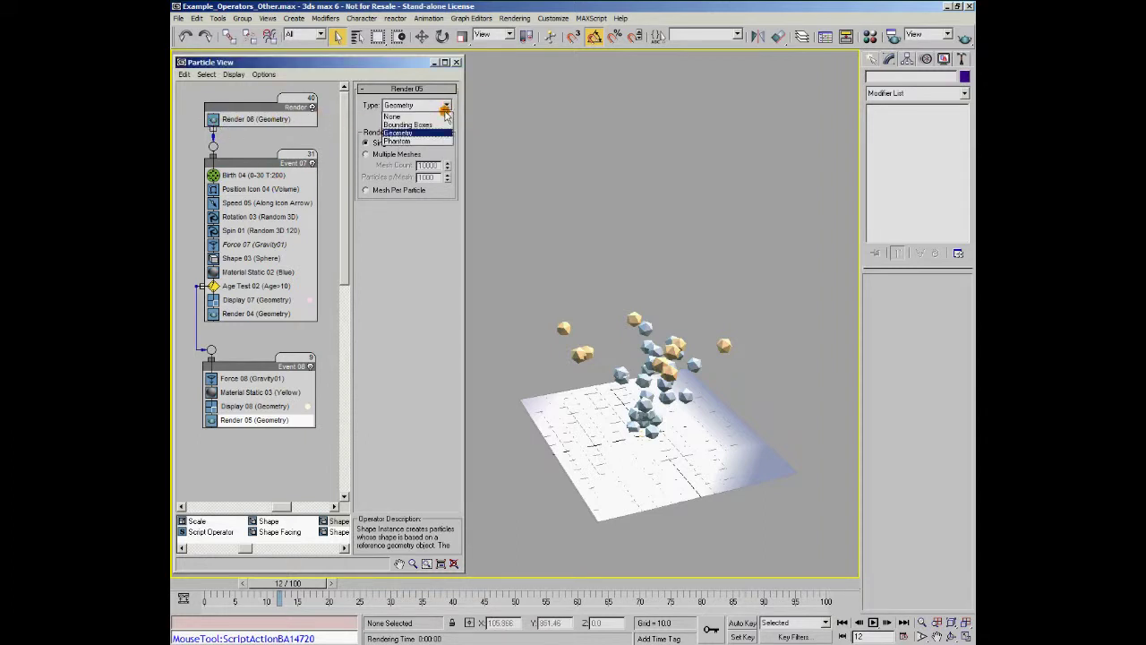
pyautogui.click(445, 117)
pyautogui.click(965, 37)
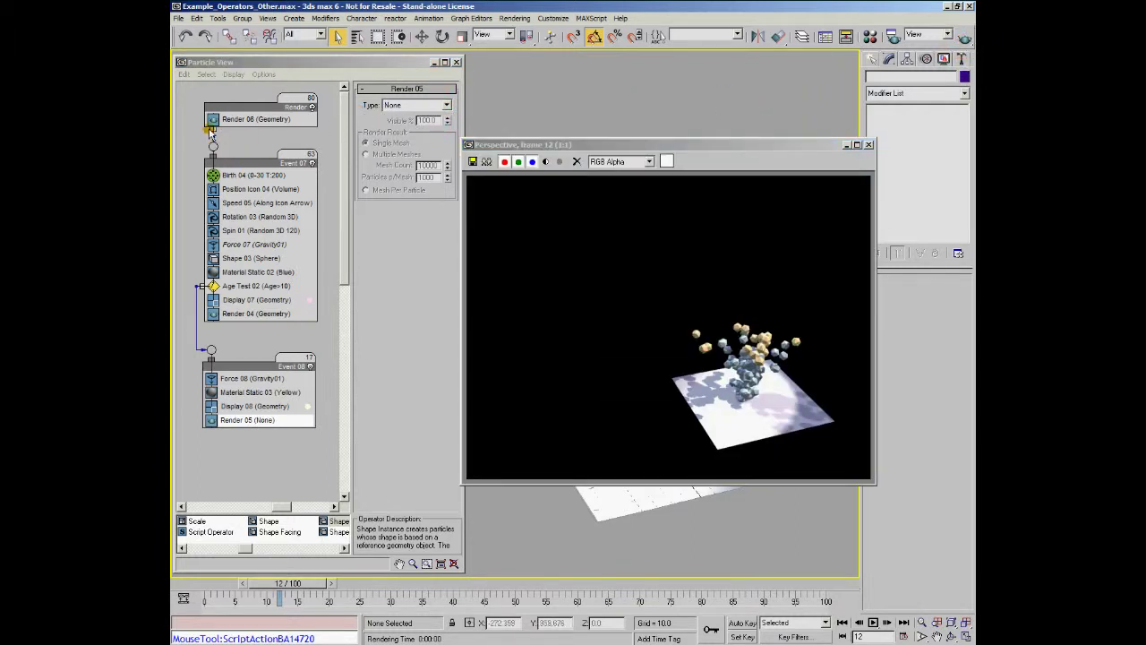
pyautogui.moveTo(213, 265); pyautogui.dragTo(339, 467)
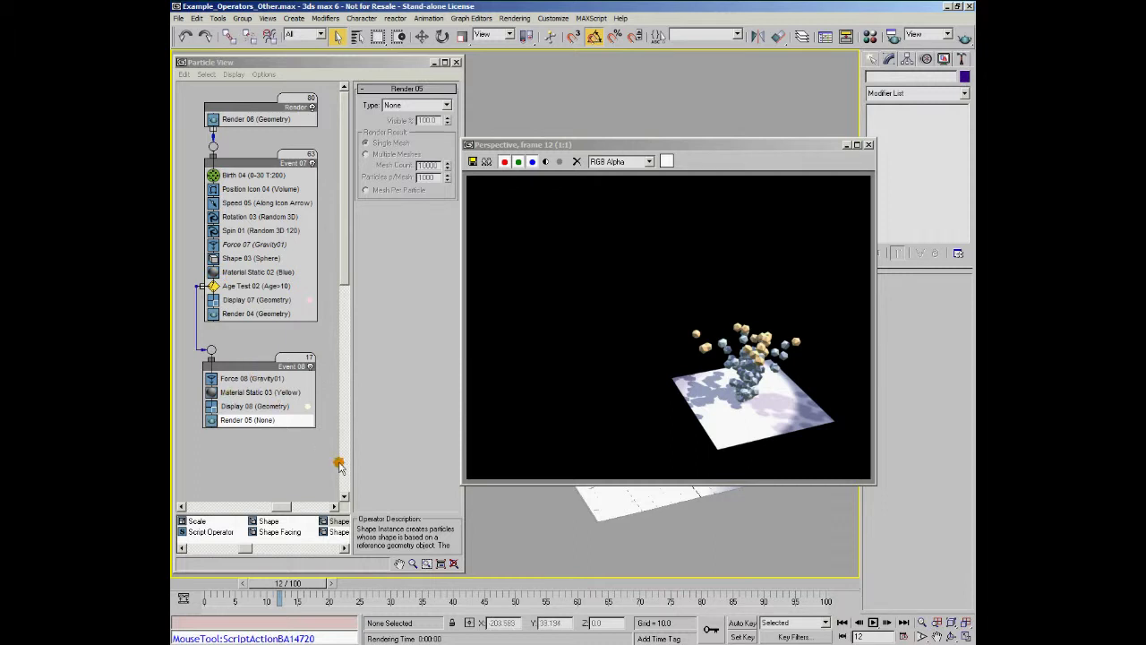
# Disable the local Render 04 operator in Event 07 and Render 05 in Event 08, and render frame 12
pyautogui.click(870, 144)
pyautogui.press('F9')
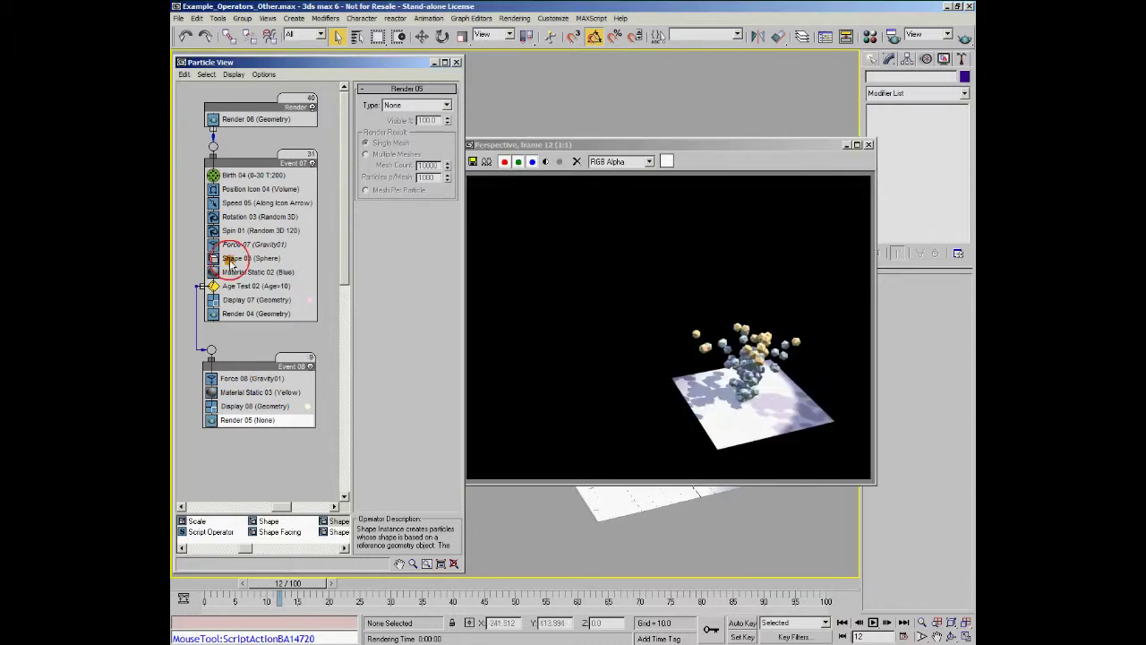
pyautogui.click(213, 313)
pyautogui.click(213, 420)
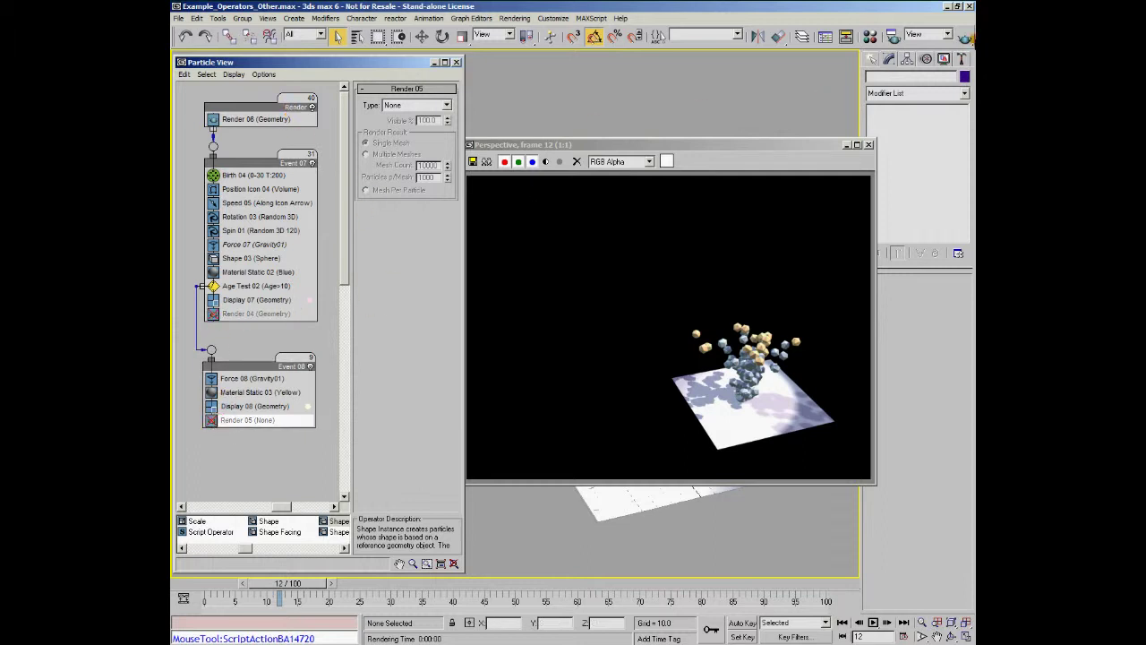
pyautogui.click(964, 38)
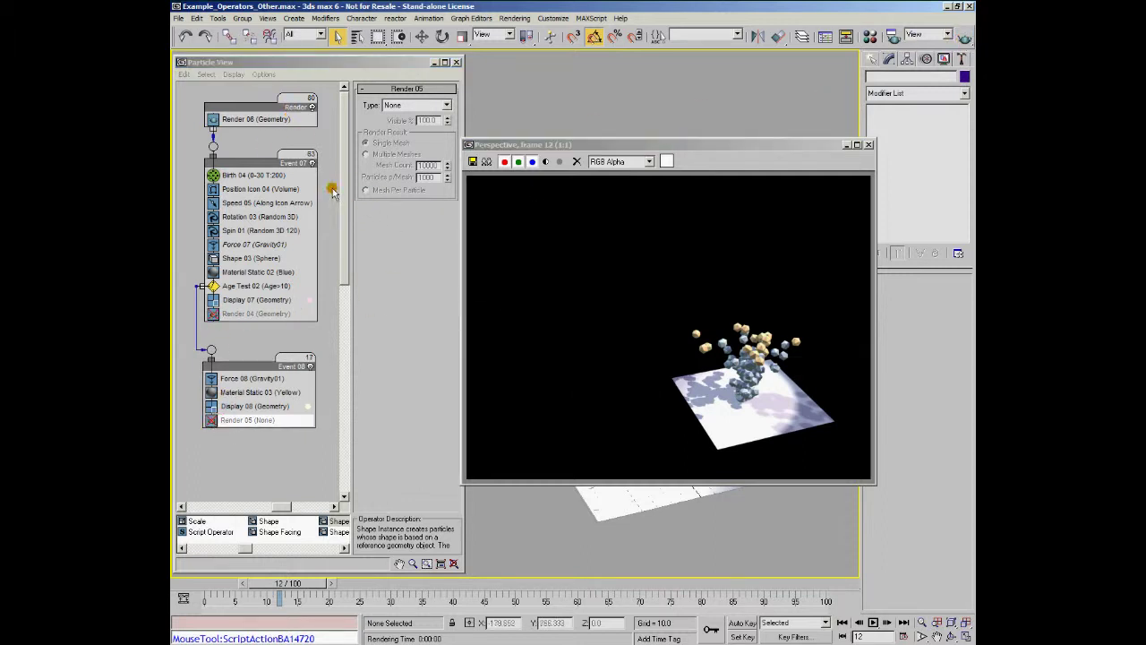
# Set the global Render 06 operator's type to None and render frame 12
pyautogui.click(255, 122)
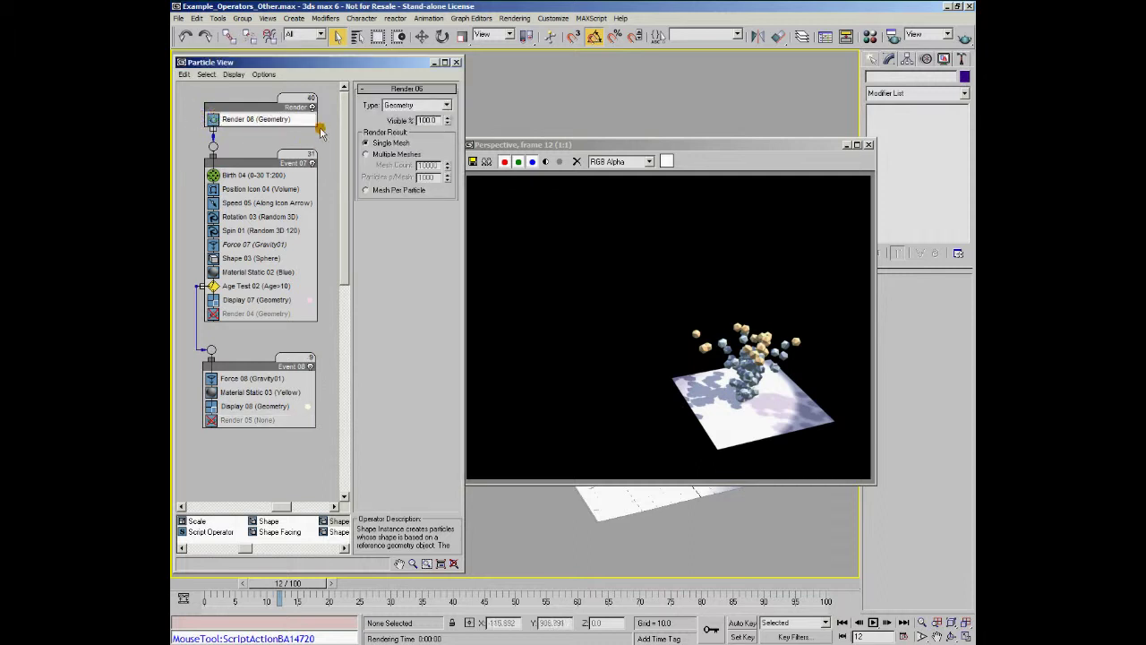
pyautogui.click(448, 106)
pyautogui.click(394, 117)
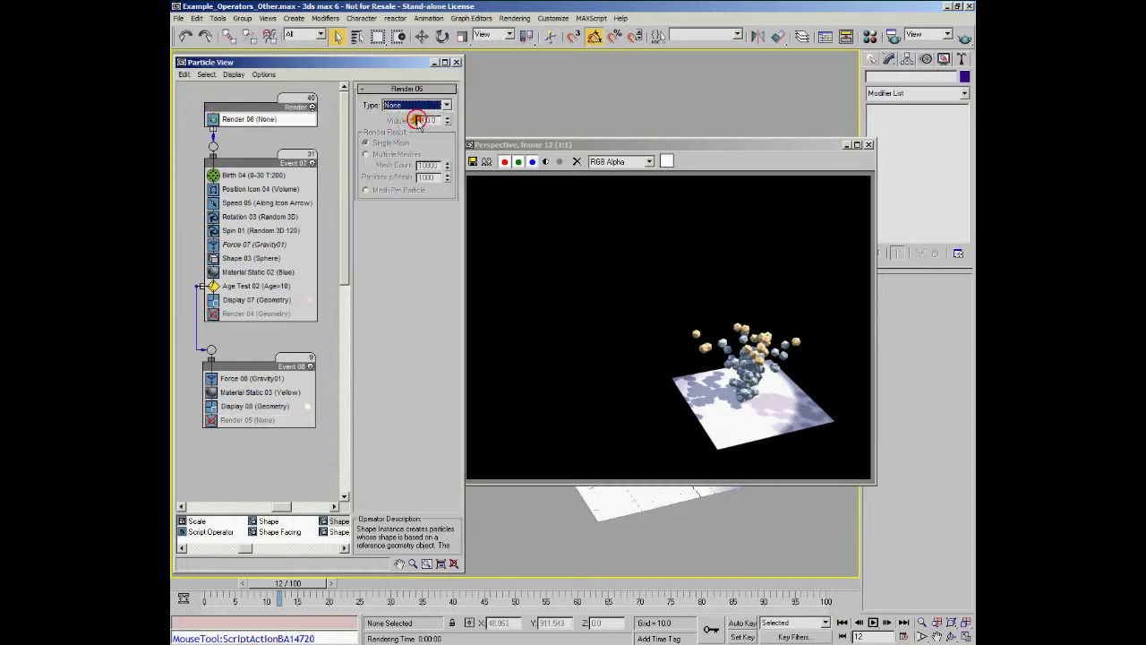
pyautogui.click(965, 37)
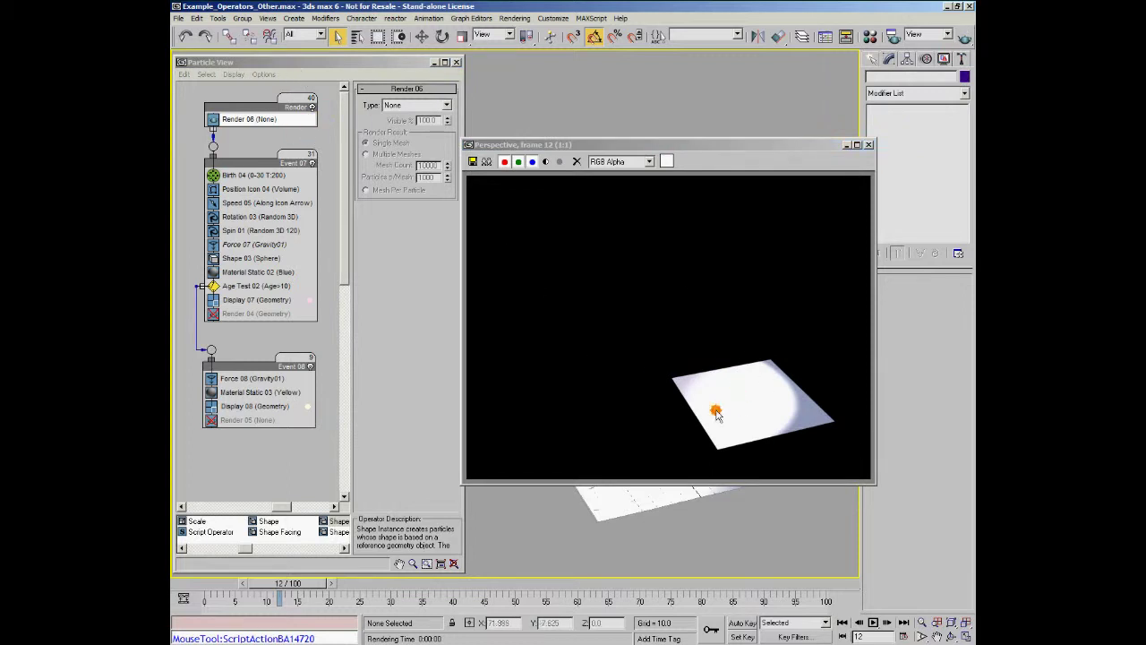
# Set the global Render 06 operator's type to Bounding Boxes and render frame 12
pyautogui.click(445, 105)
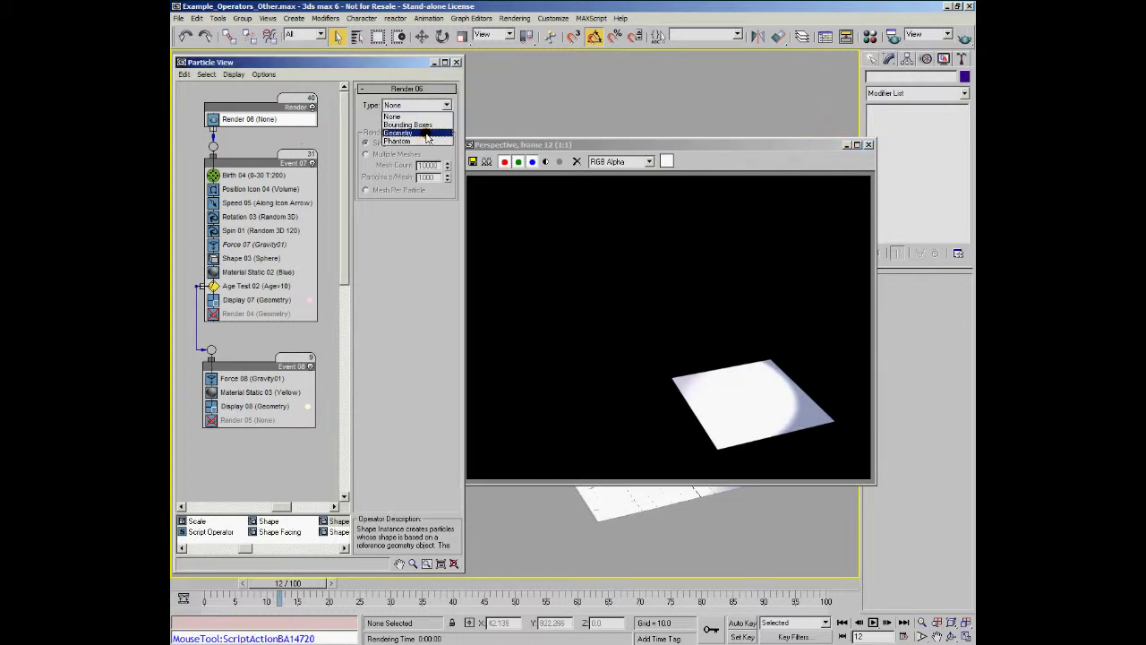
pyautogui.click(428, 126)
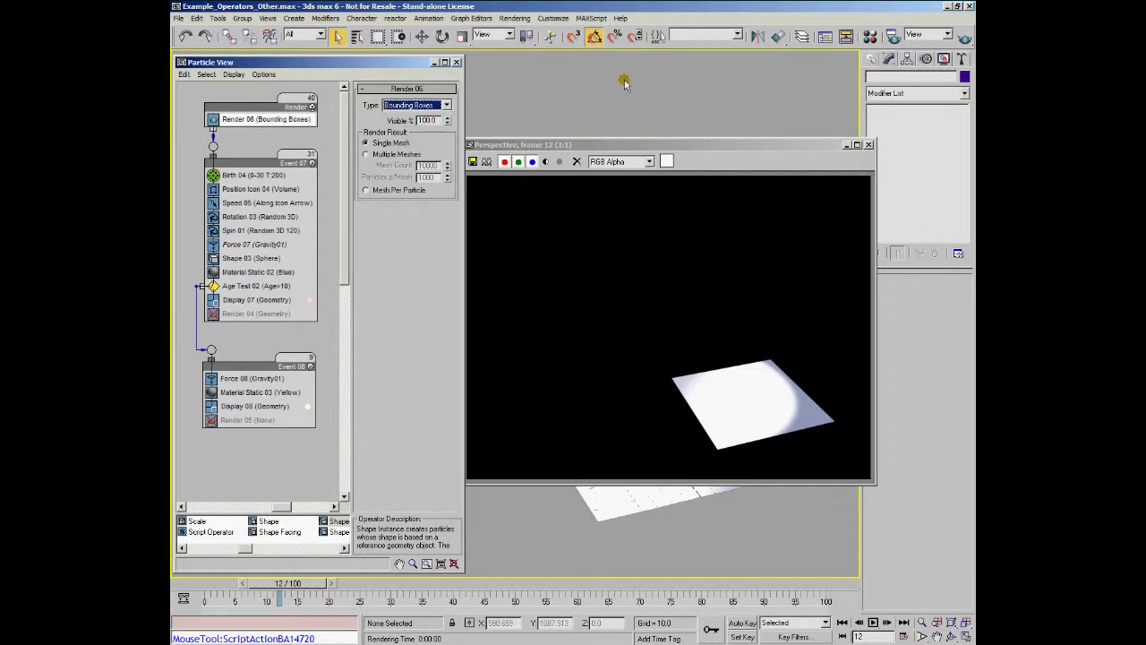
pyautogui.click(965, 38)
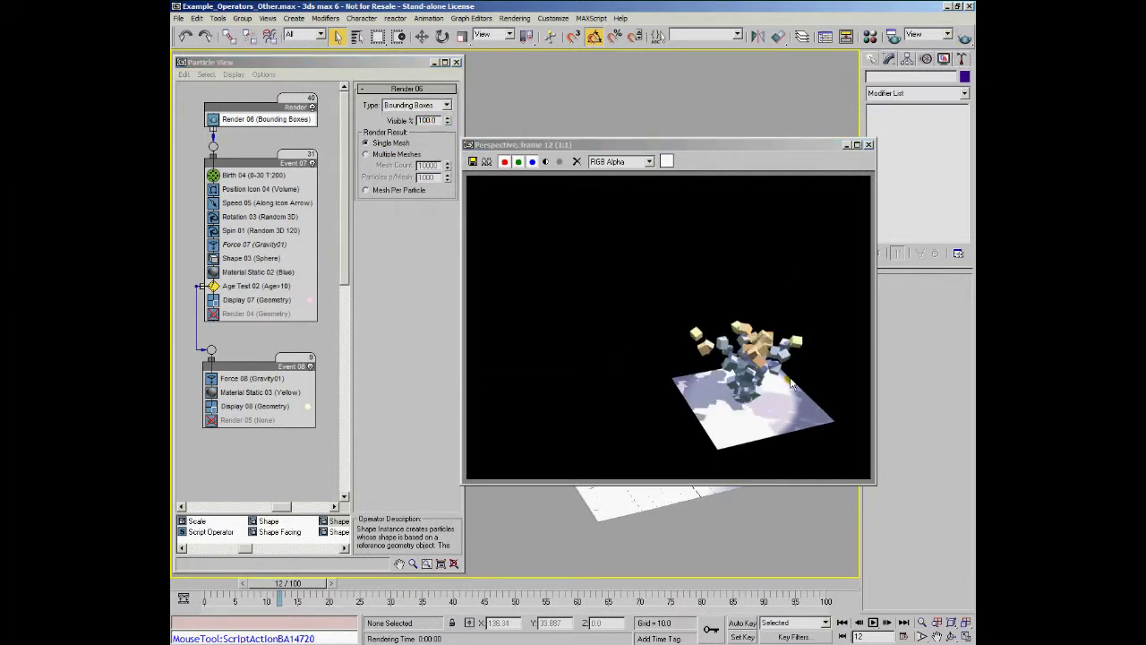
# Open the settings of the disabled Render 05 operator in Event 08
pyautogui.click(247, 420)
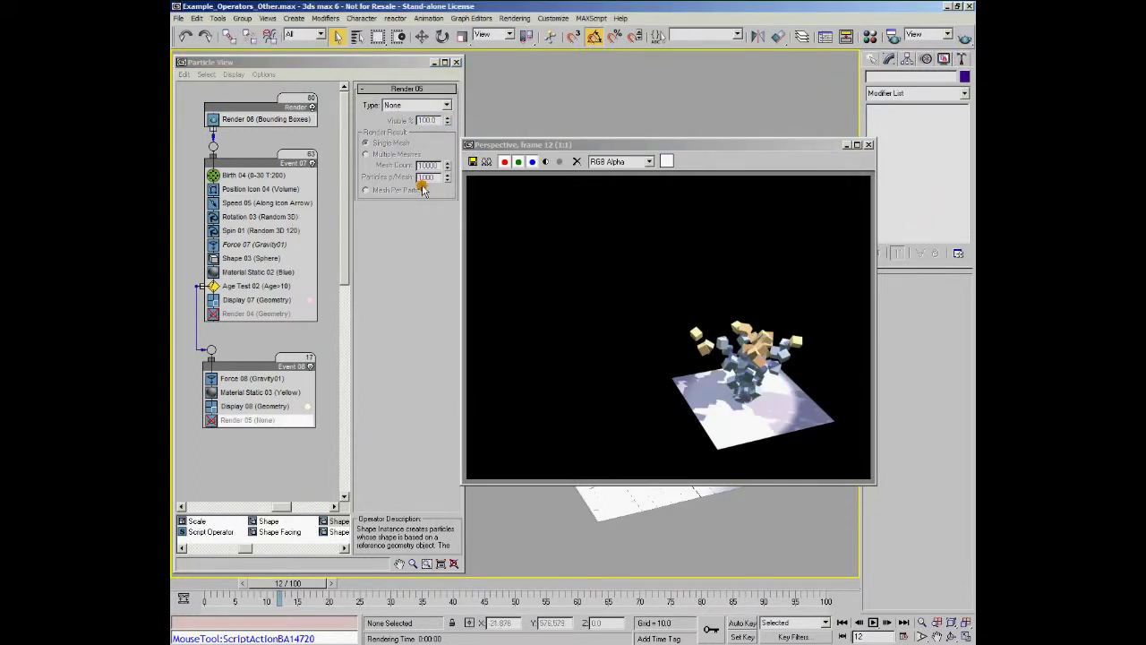